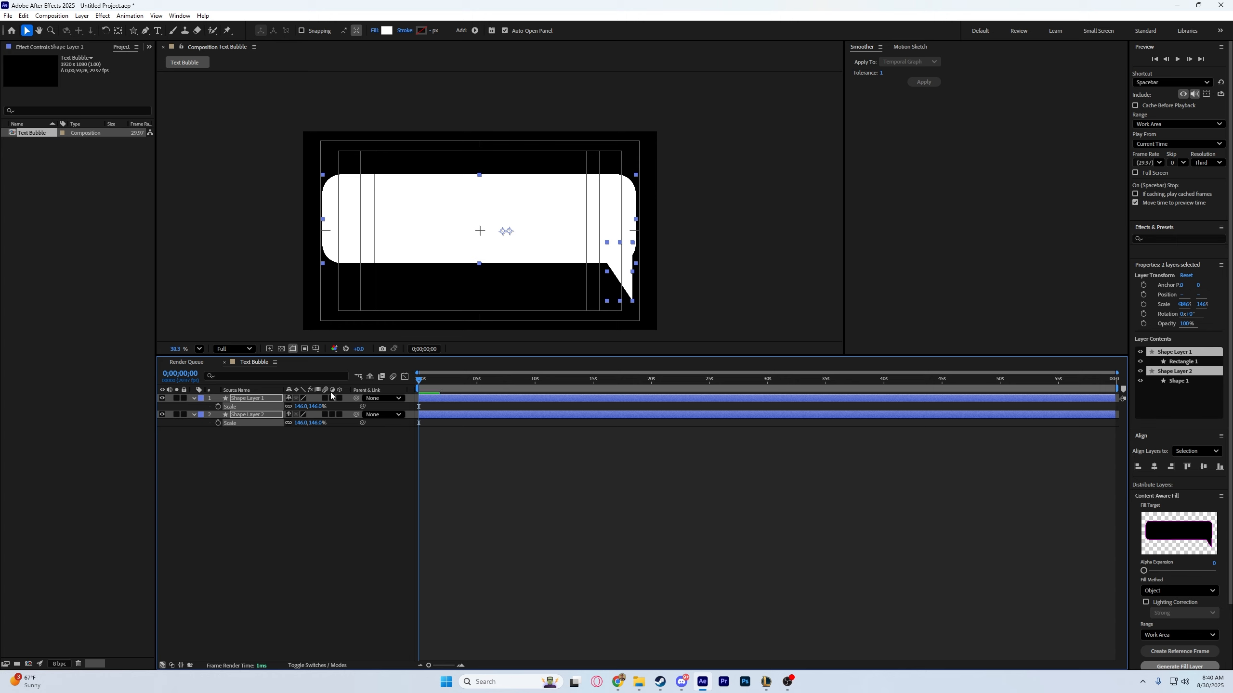
# Hide the title/action safe guides and shift the tail triangle flush with the speech bubble's right edge.
pyautogui.click(292, 349)
pyautogui.click(340, 361)
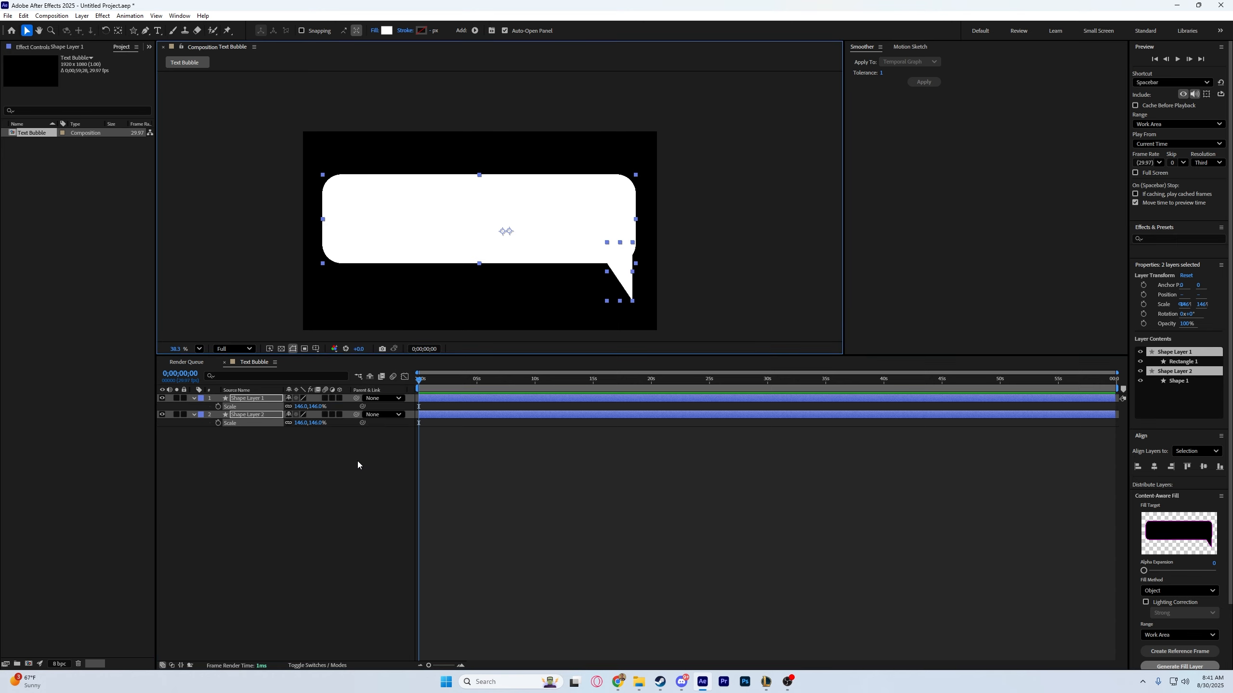
pyautogui.click(358, 462)
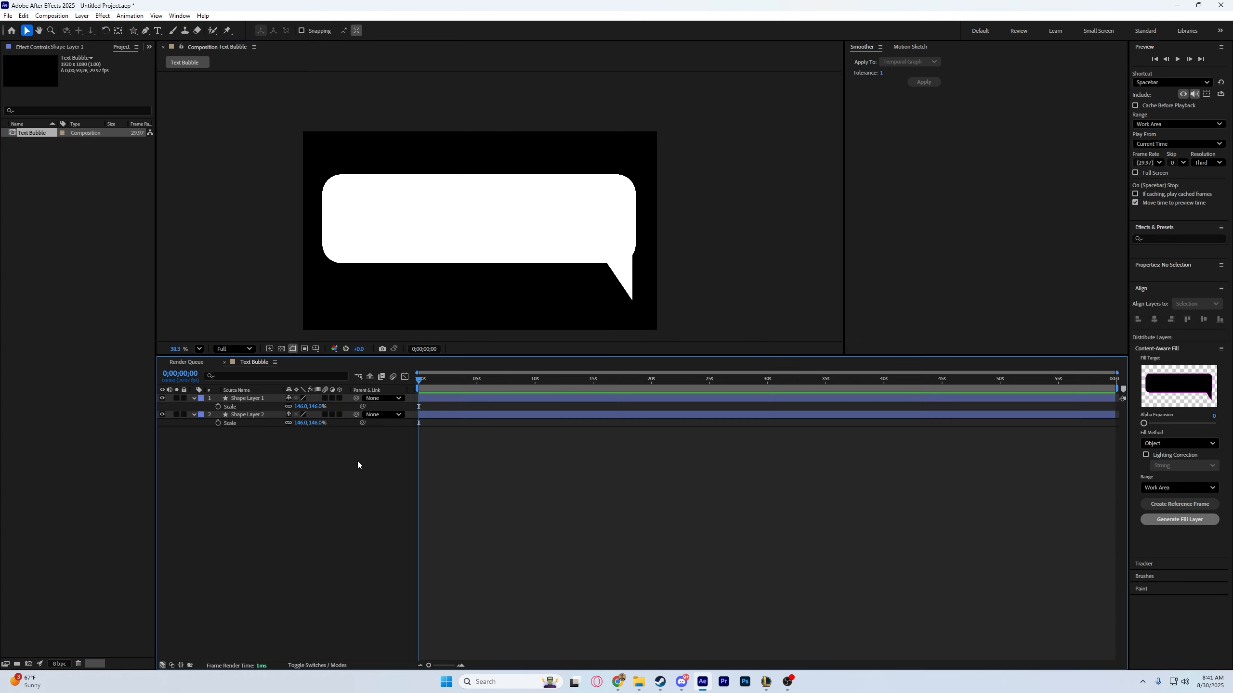
pyautogui.click(625, 283)
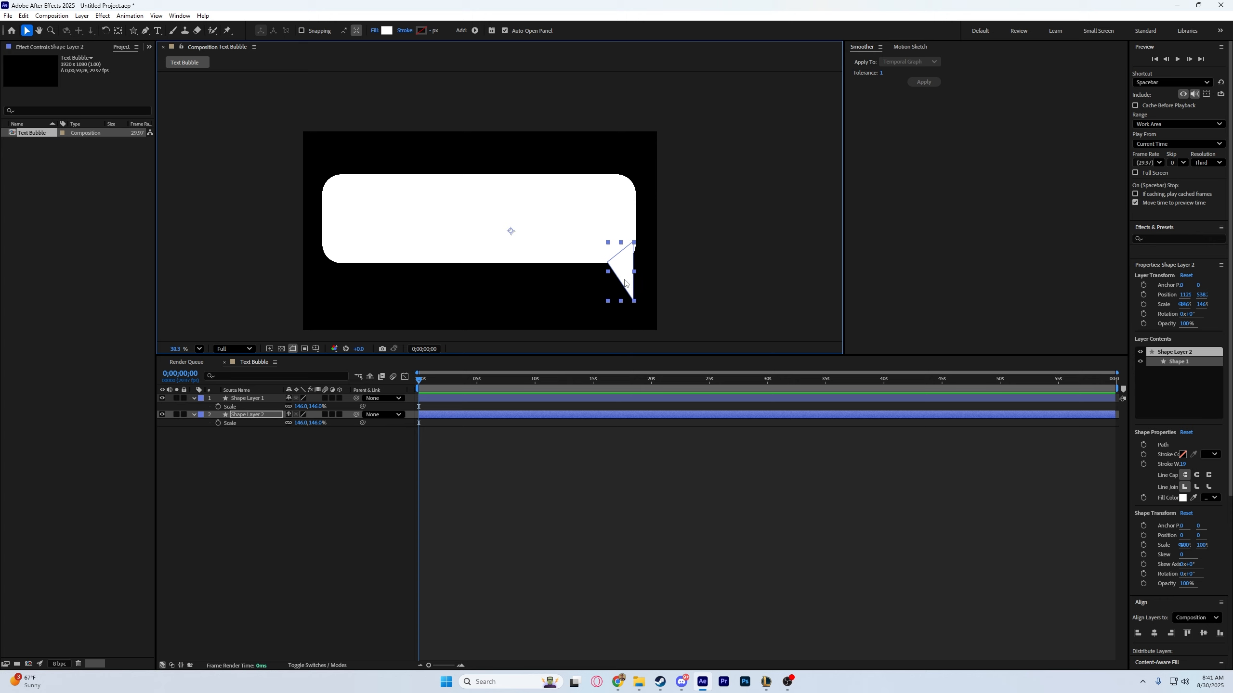
pyautogui.click(715, 281)
# Add a text layer reading "This is our text message" over the speech bubble.
pyautogui.hotkey('ctrl', 't')
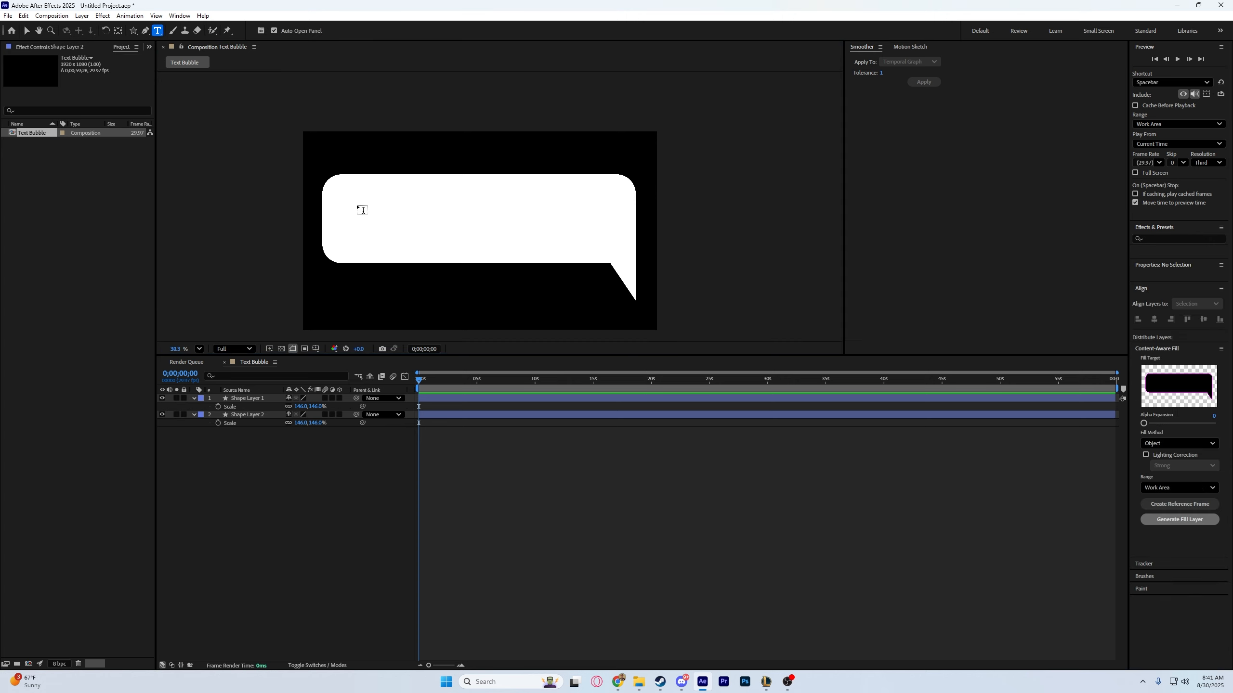
pyautogui.click(361, 204)
pyautogui.write('This is our text message')
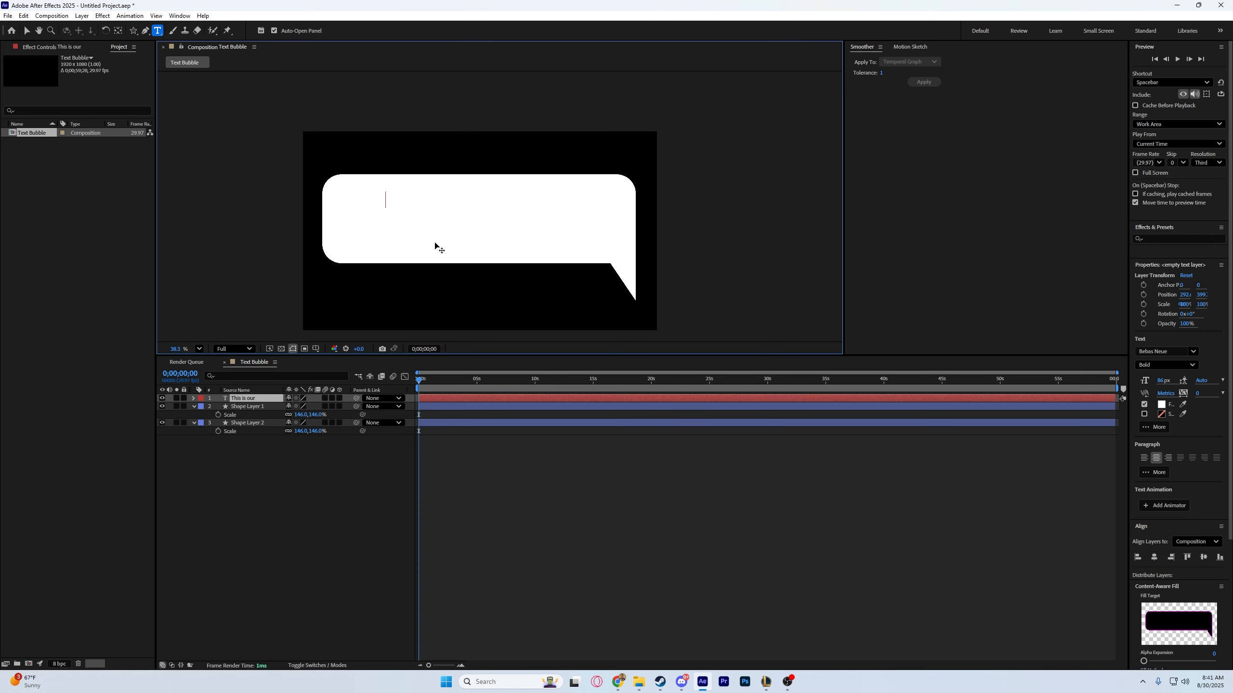
# Set the message text's fill colour to black and move the text inside the speech bubble.
pyautogui.hotkey('ctrl', 'a')
pyautogui.click(1162, 405)
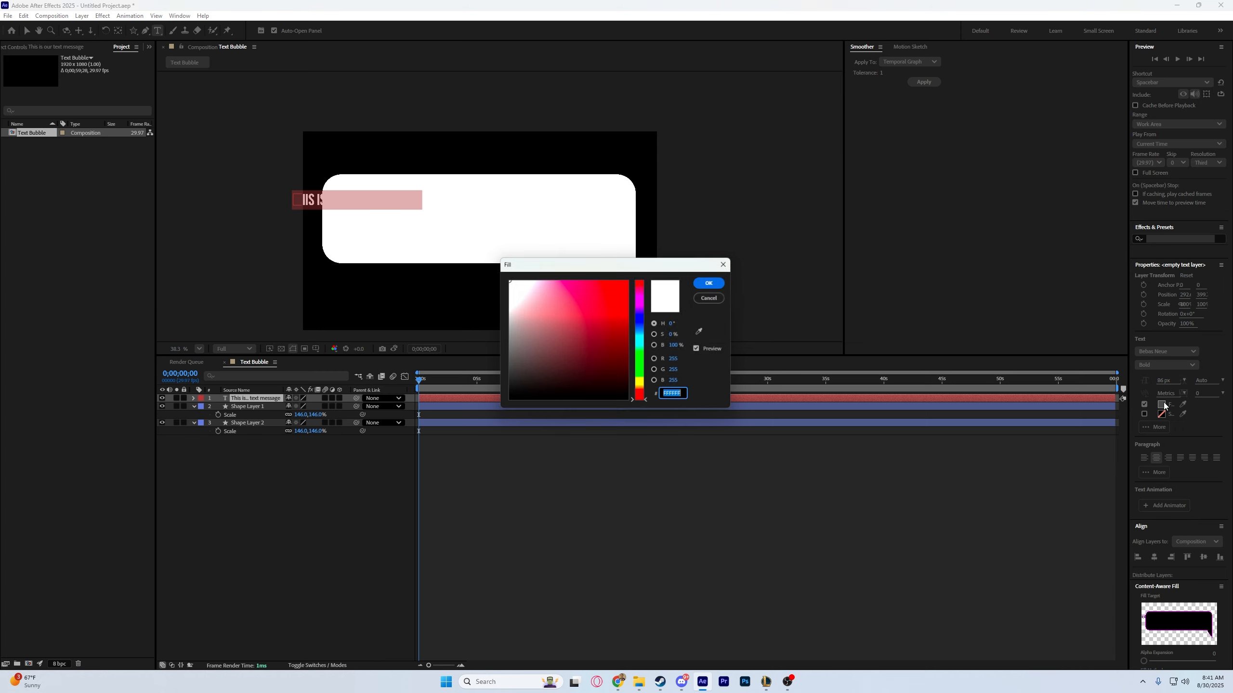
pyautogui.moveTo(601, 364); pyautogui.dragTo(664, 469)
pyautogui.click(713, 283)
pyautogui.click(26, 31)
pyautogui.moveTo(354, 202); pyautogui.dragTo(465, 204)
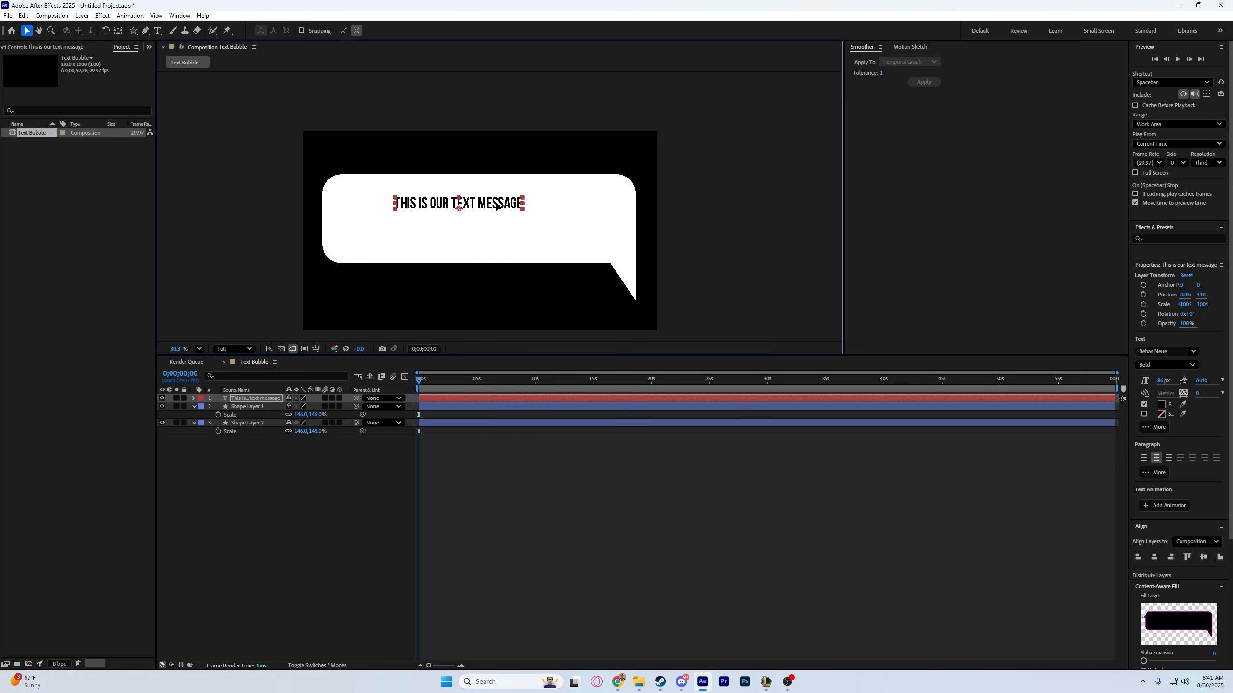
# Enlarge the message text to 195 px and centre it within the speech bubble.
pyautogui.doubleClick(465, 207)
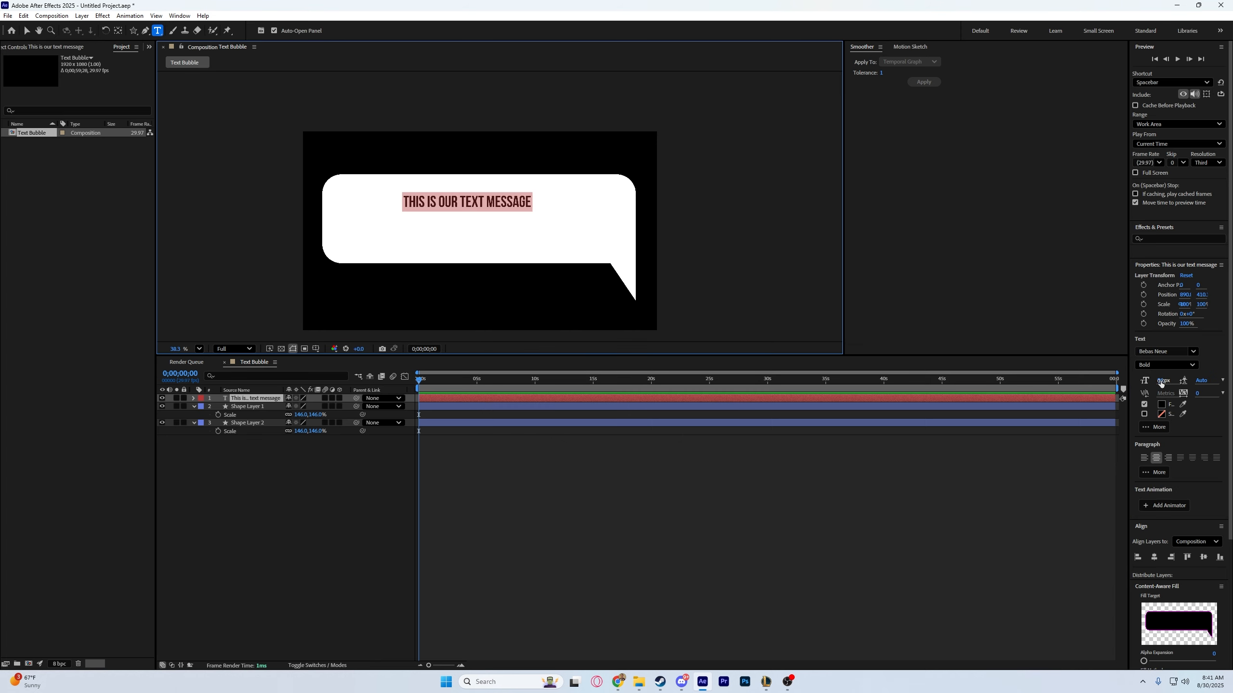
pyautogui.moveTo(1161, 383); pyautogui.dragTo(1212, 383)
pyautogui.write('v')
pyautogui.hotkey('ctrl', 'z')
pyautogui.press('v')
pyautogui.moveTo(467, 200); pyautogui.dragTo(474, 216)
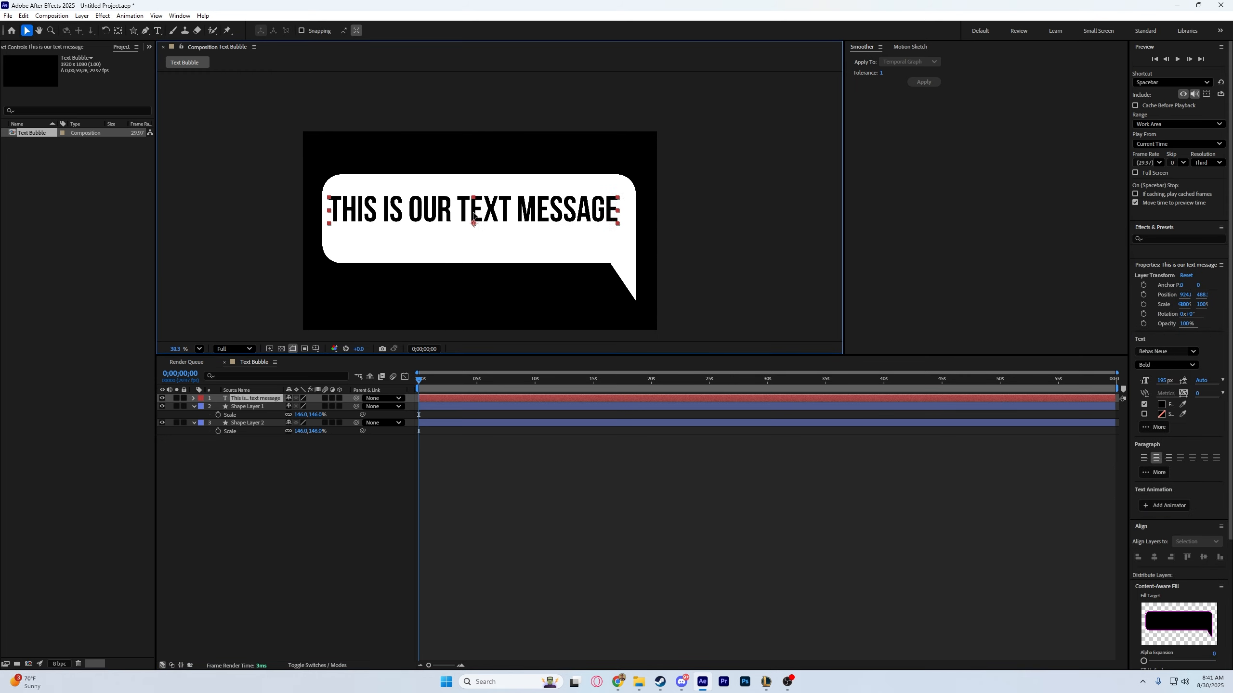
pyautogui.click(347, 484)
# Create a new 1920x1080, 29.97 fps composition with the default settings and add the businessman smartphone video to it.
pyautogui.hotkey('ctrl', 'n')
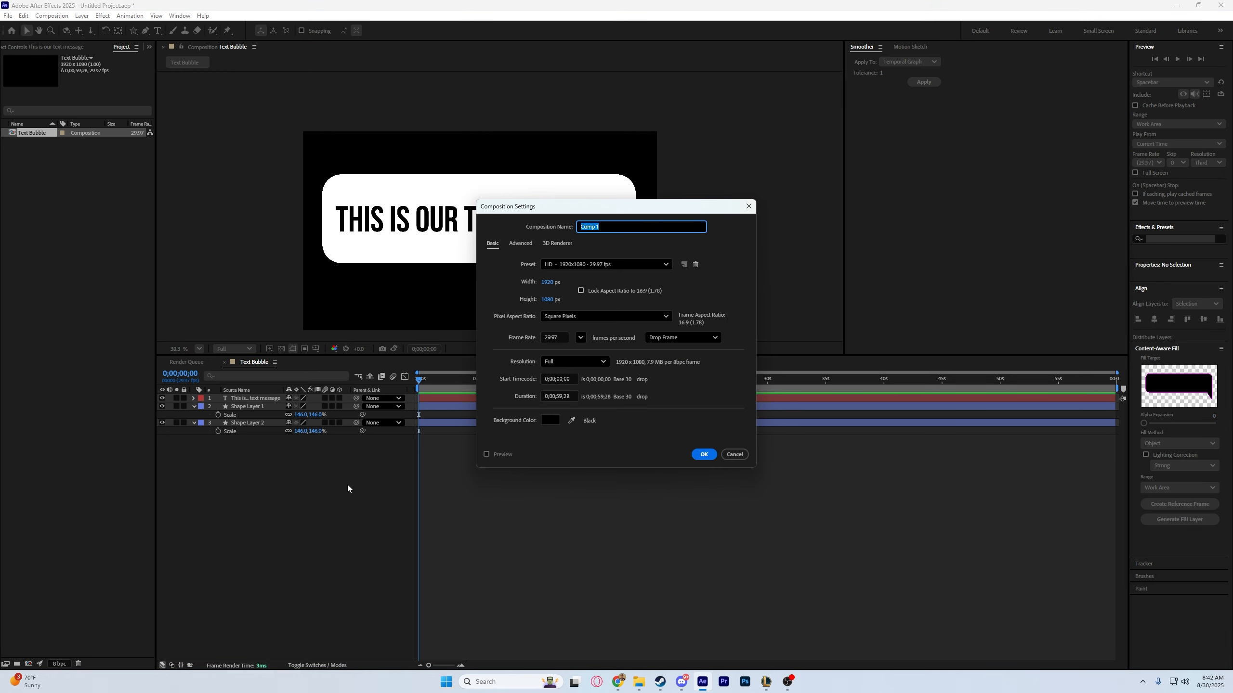
pyautogui.press('Return')
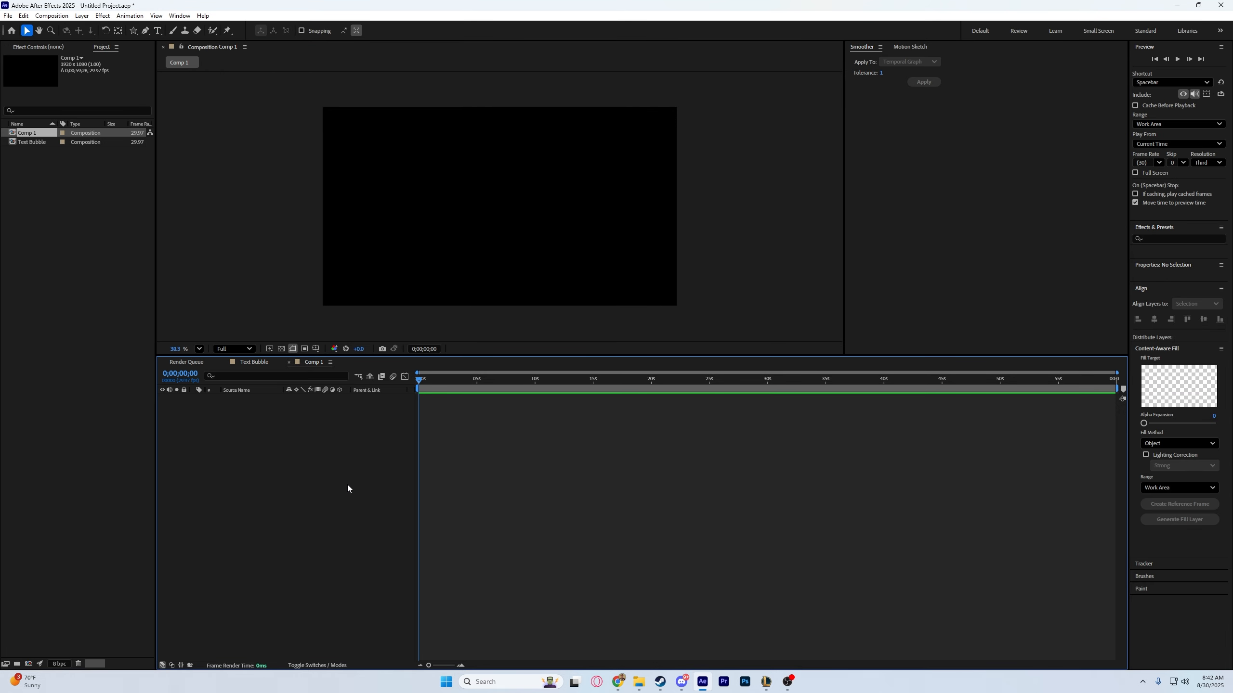
pyautogui.moveTo(347, 485); pyautogui.dragTo(189, 460)
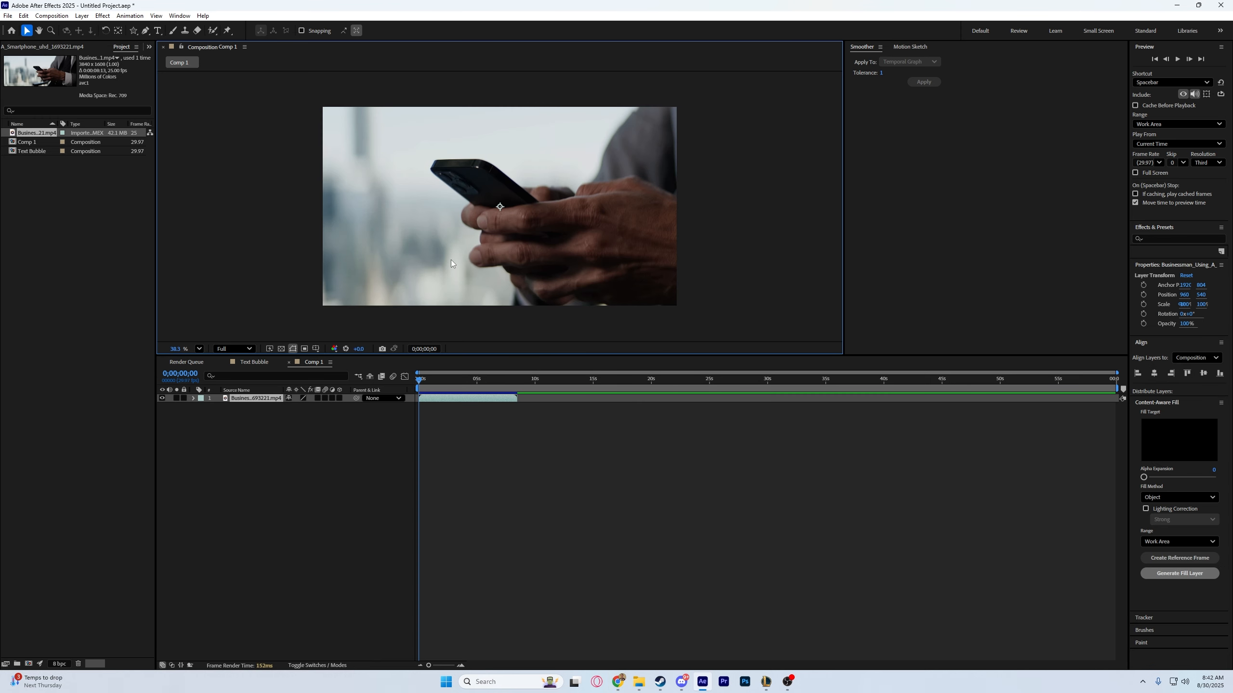
# Scale the smartphone video to 67% and shift it to the right within the frame.
pyautogui.click(280, 398)
pyautogui.moveTo(321, 407)
pyautogui.mouseDown()
pyautogui.moveTo(299, 411)
pyautogui.moveTo(309, 415)
pyautogui.mouseUp()
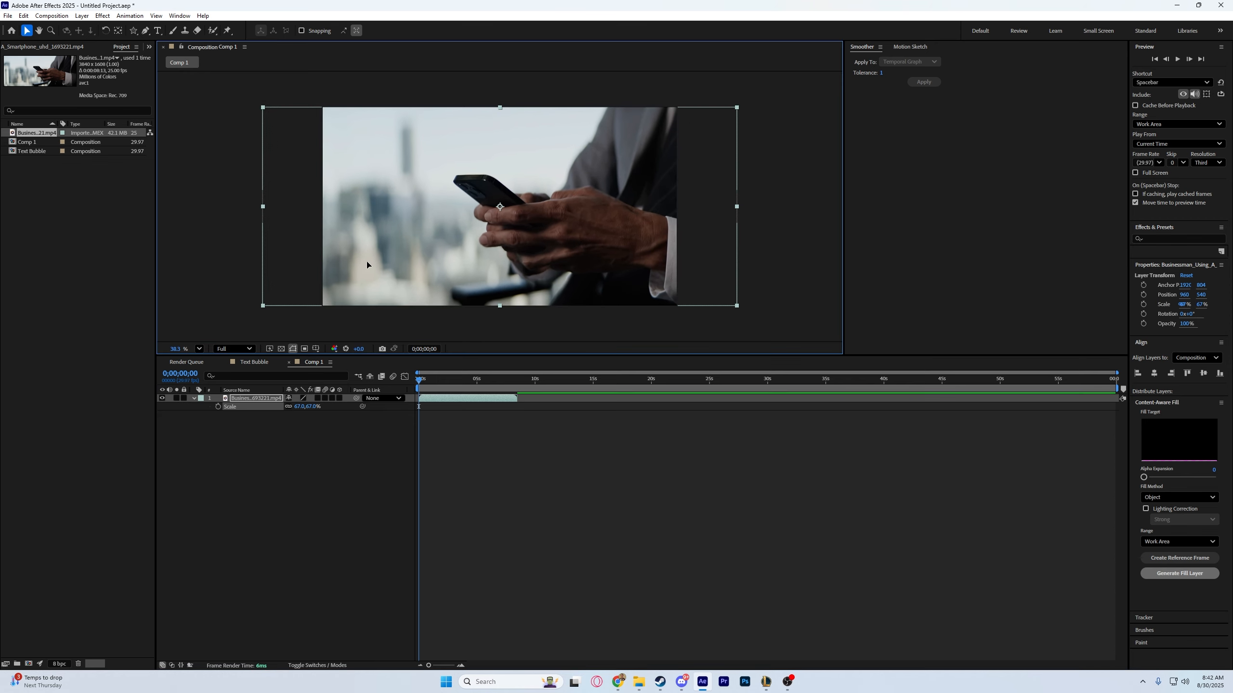
pyautogui.moveTo(364, 267); pyautogui.dragTo(404, 262)
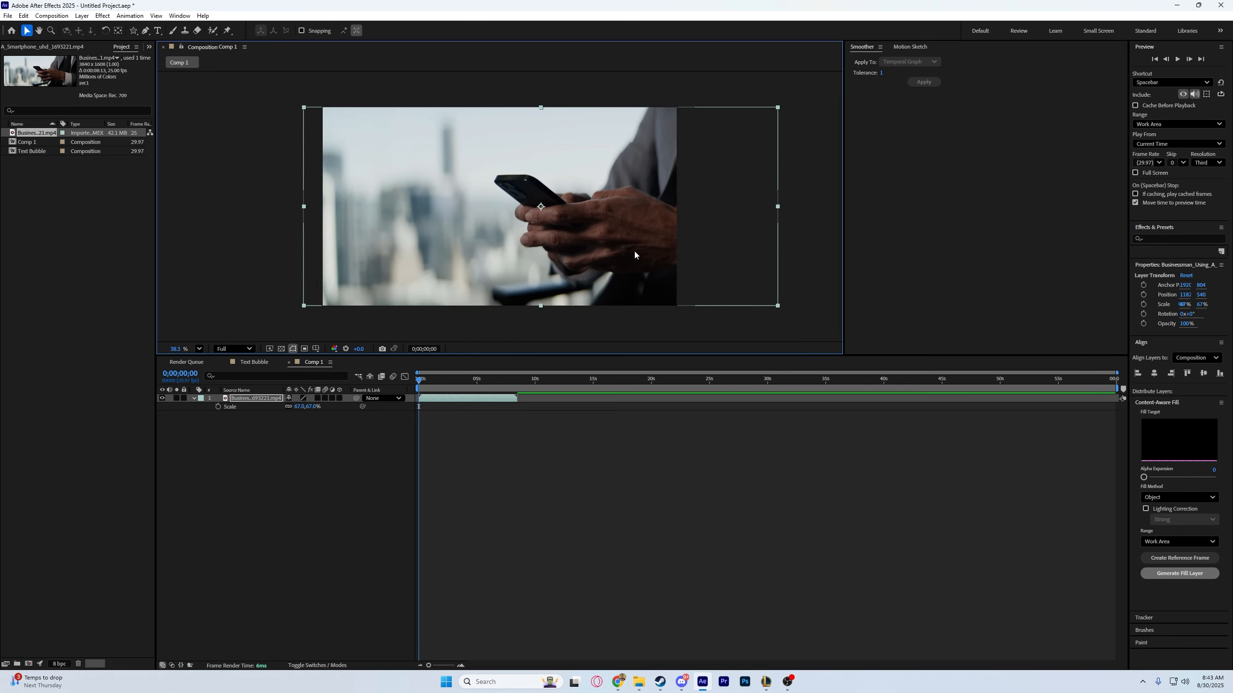
pyautogui.press('space')
pyautogui.click(421, 458)
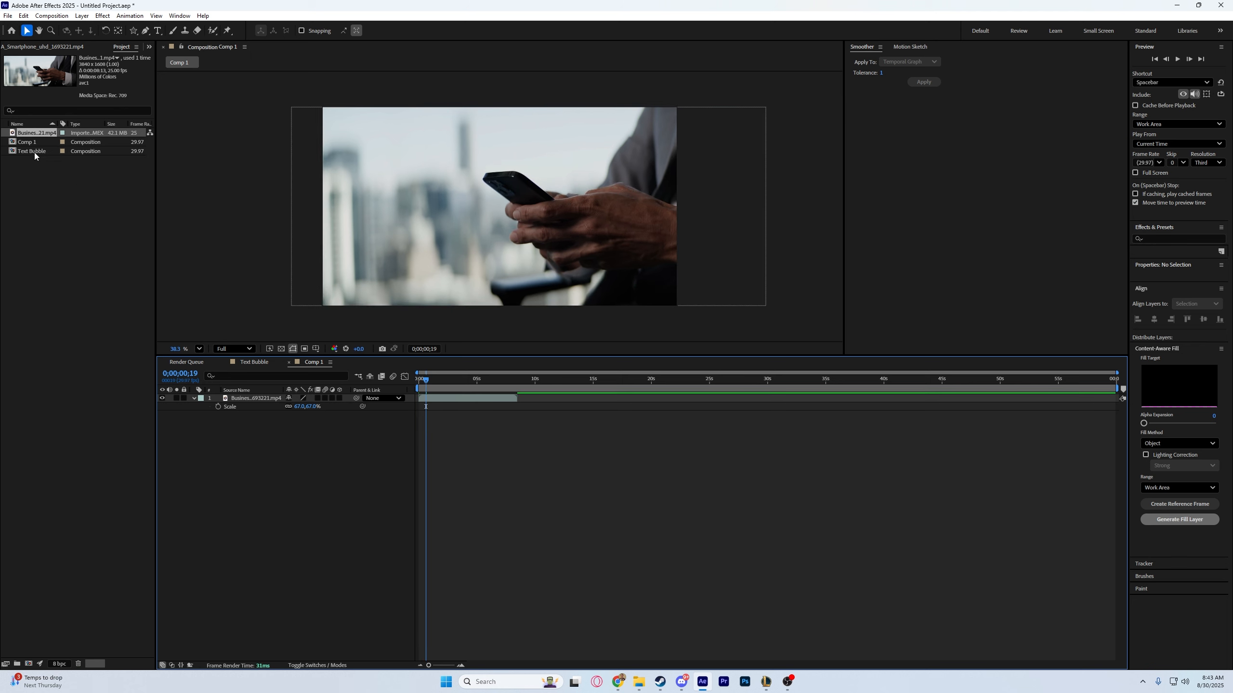
# Place the Text Bubble composition above the video, scale it to 43% and position it at the upper left of the phone.
pyautogui.moveTo(31, 151); pyautogui.dragTo(287, 409)
pyautogui.click(548, 220)
pyautogui.press('s')
pyautogui.moveTo(525, 207); pyautogui.dragTo(438, 173)
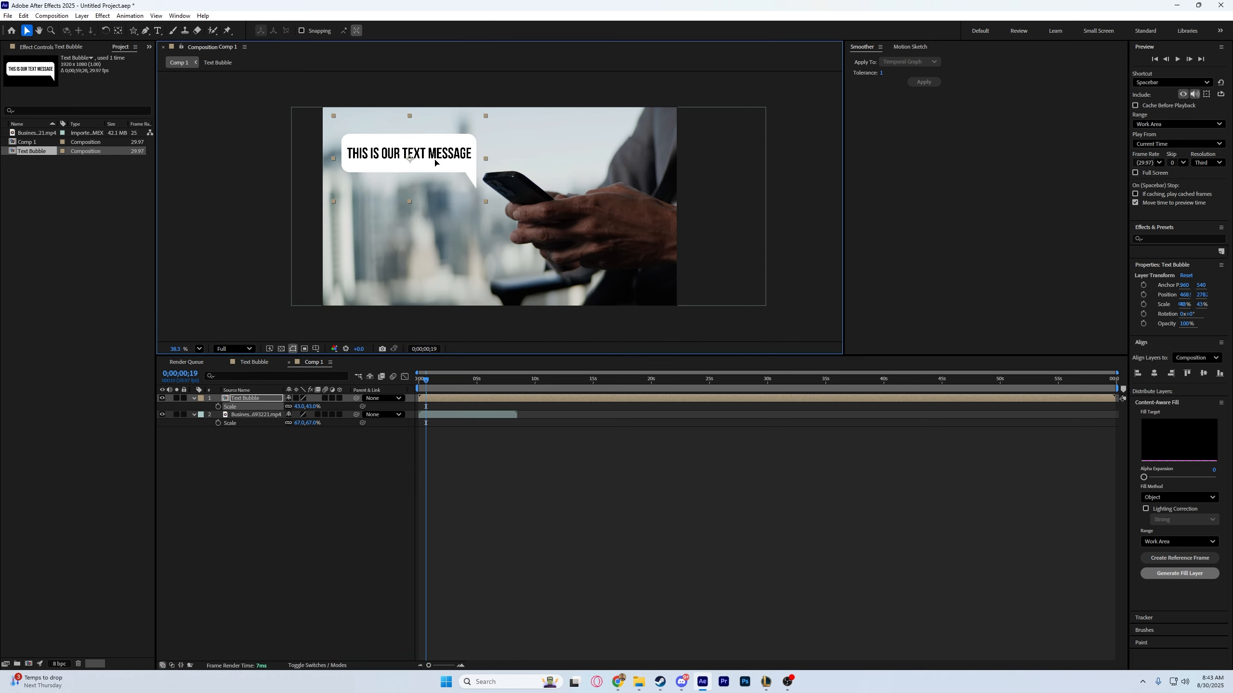
# Move the Text Bubble layer's anchor point to the tip of the bubble's tail.
pyautogui.click(118, 31)
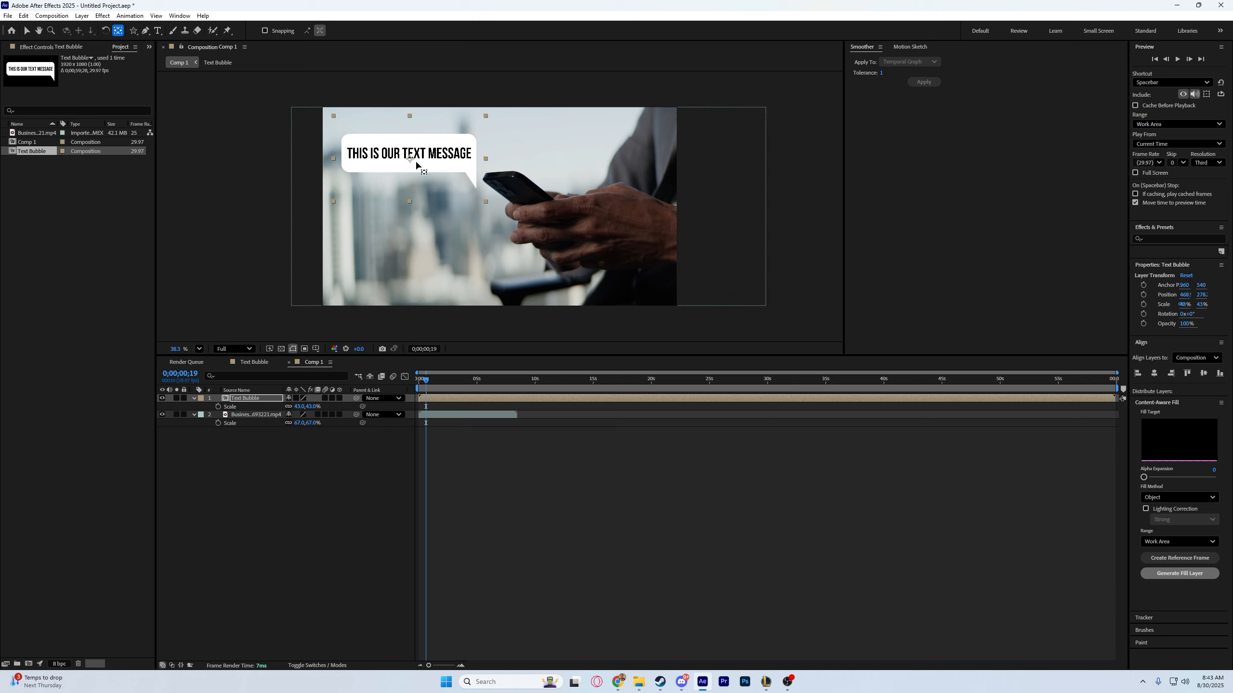
pyautogui.moveTo(409, 160); pyautogui.dragTo(445, 169)
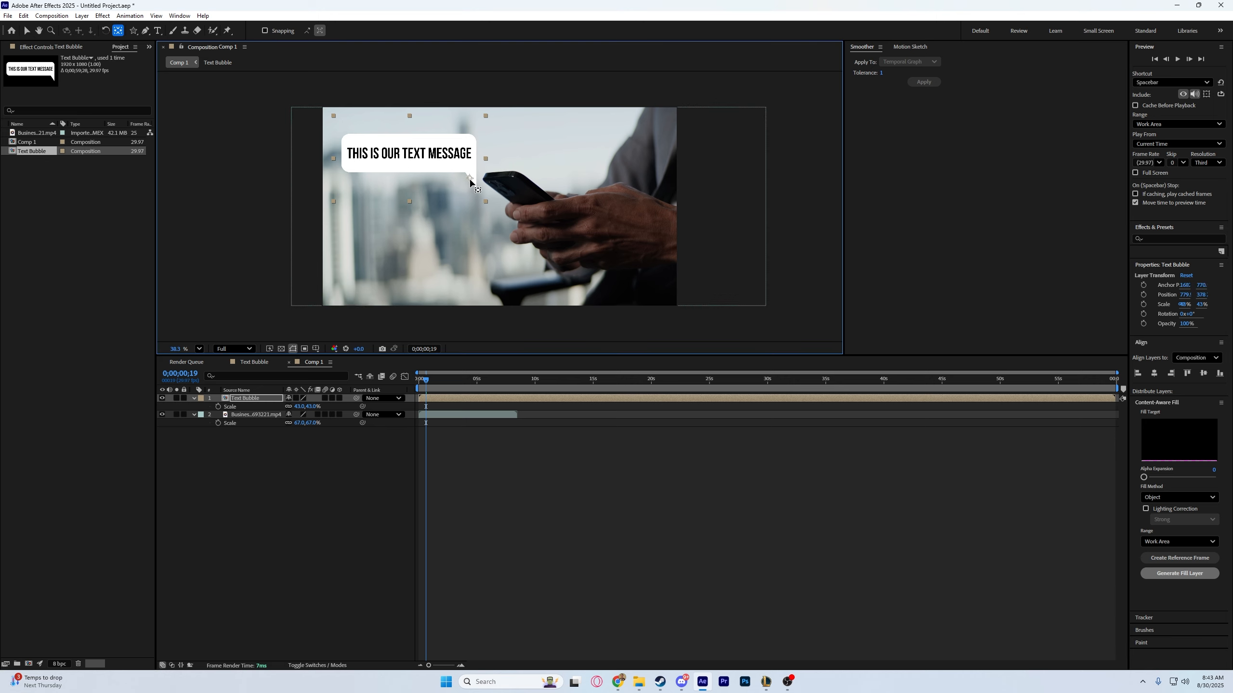
pyautogui.press('v')
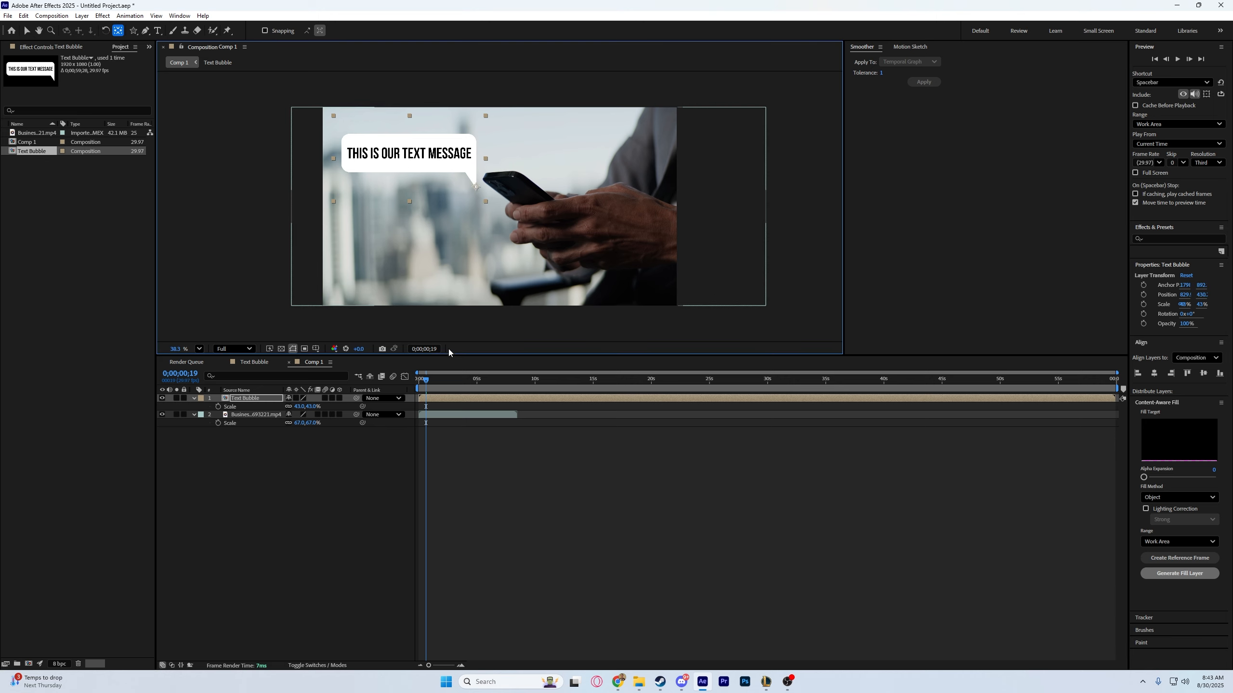
# Keyframe the Text Bubble layer's scale at 0% at time 0;00;00;00.
pyautogui.click(421, 390)
pyautogui.moveTo(427, 379); pyautogui.dragTo(407, 387)
pyautogui.click(218, 406)
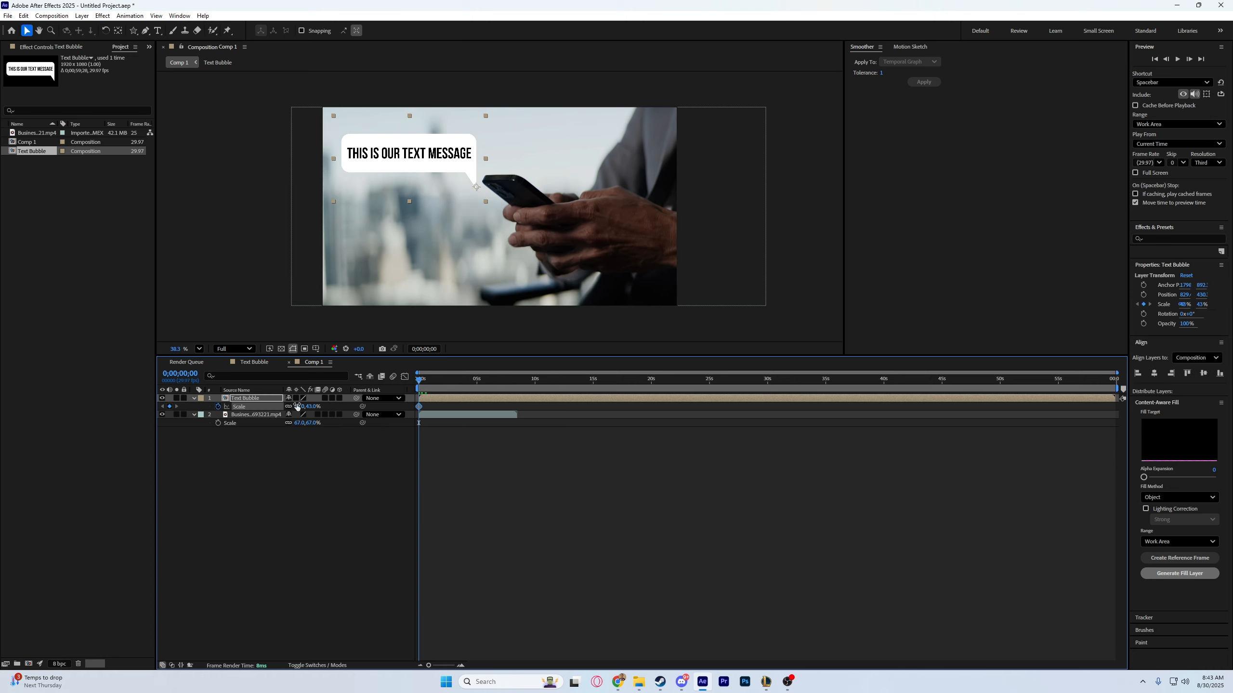
pyautogui.write('0')
pyautogui.press('Return')
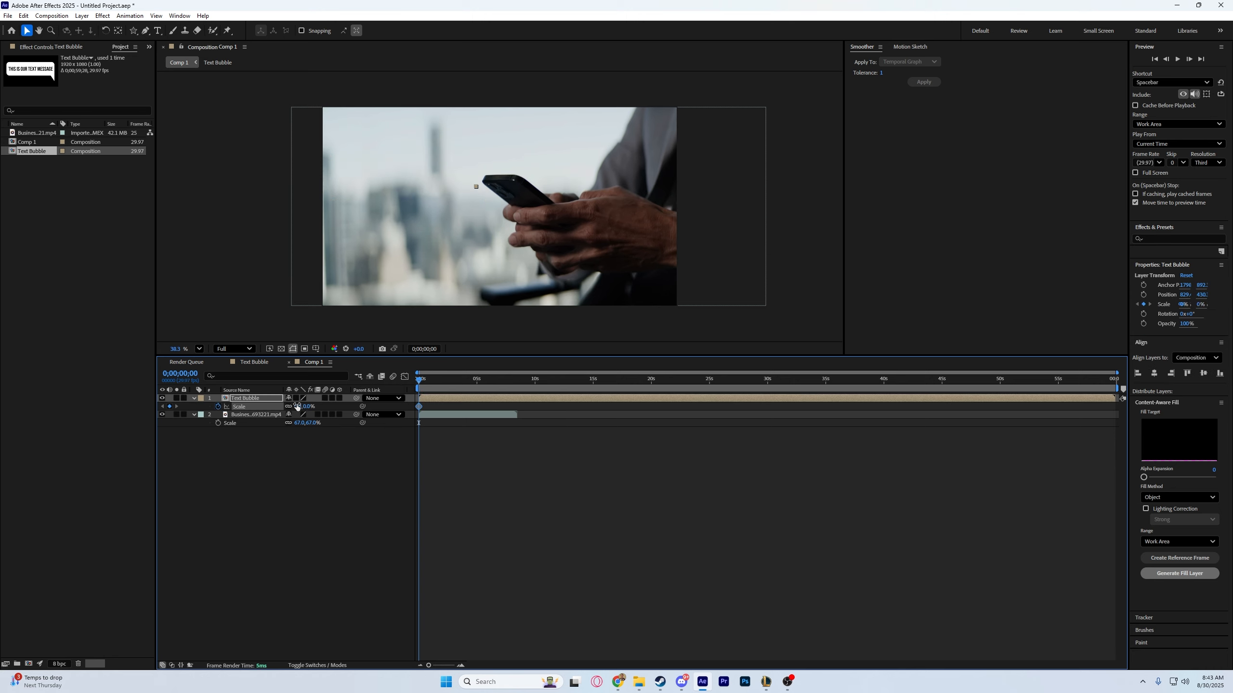
# Hold the bubble's scale at 0% with a second keyframe and add a 43% scale keyframe at 0;00;01;26.
pyautogui.press('space')
pyautogui.press('space')
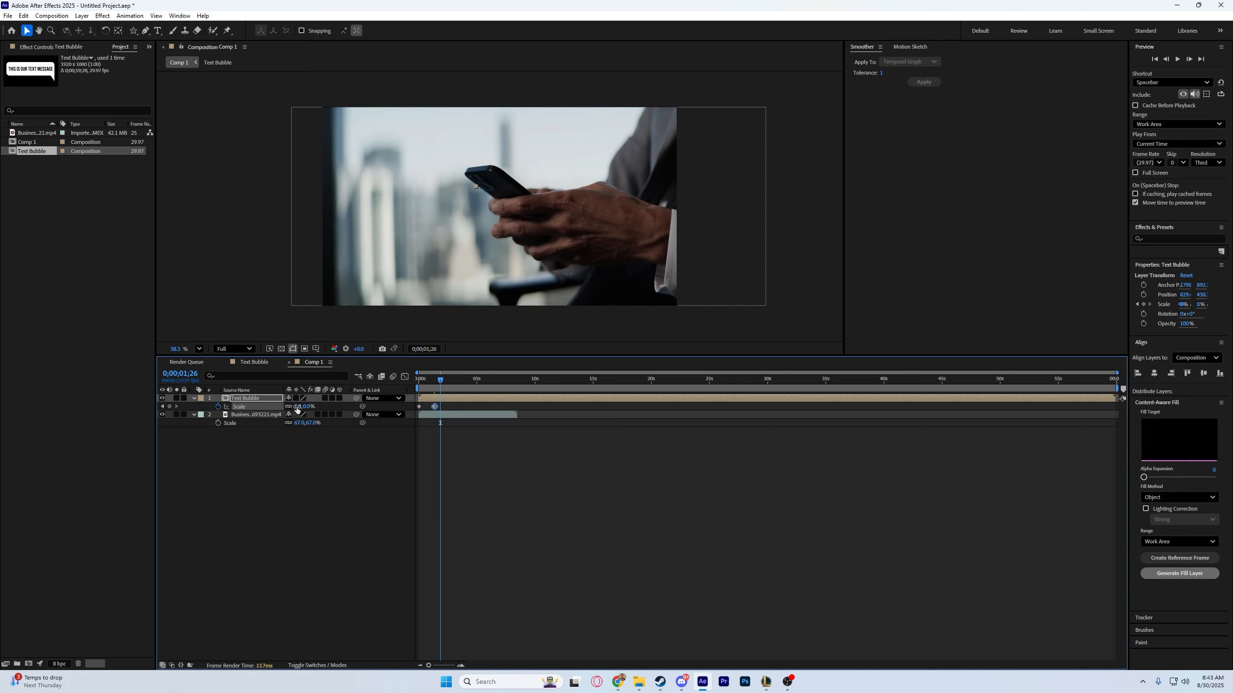
pyautogui.write('3')
pyautogui.press('Return')
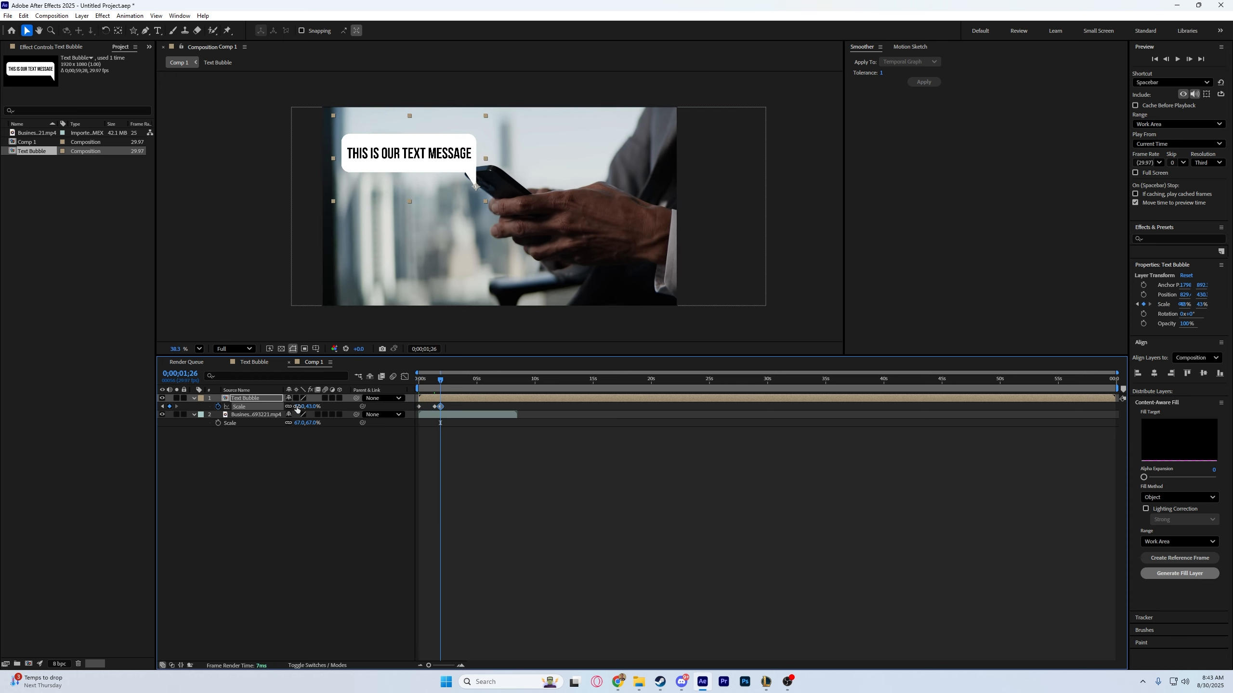
# Preview the pop-up animation, move the last scale keyframe earlier to speed up the growth, and replay it from the start.
pyautogui.moveTo(439, 381); pyautogui.dragTo(431, 386)
pyautogui.press('space')
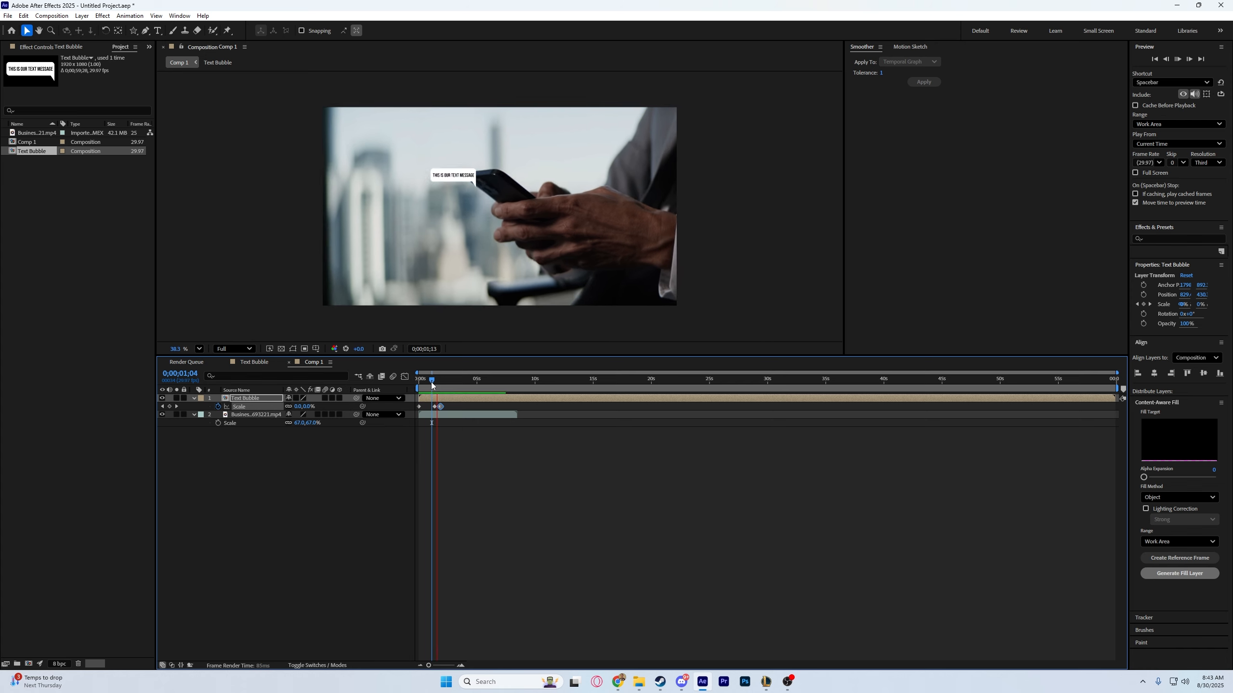
pyautogui.press('space')
pyautogui.click(461, 666)
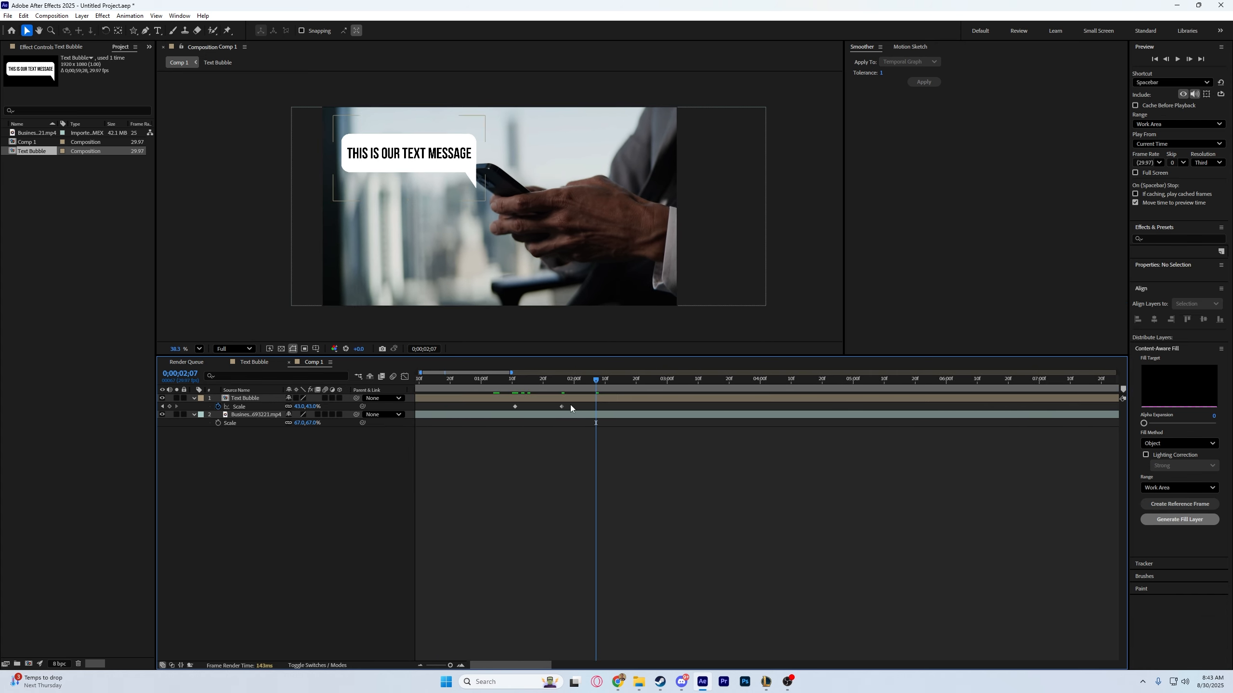
pyautogui.moveTo(560, 406); pyautogui.dragTo(408, 389)
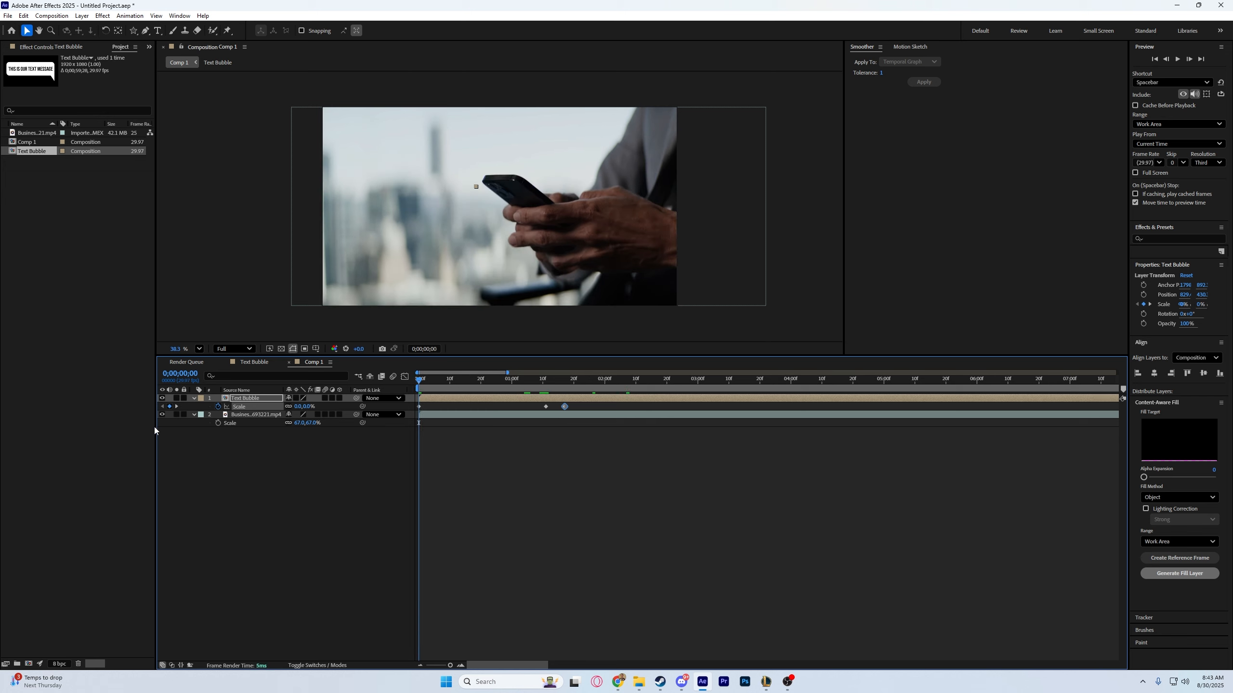
pyautogui.press('space')
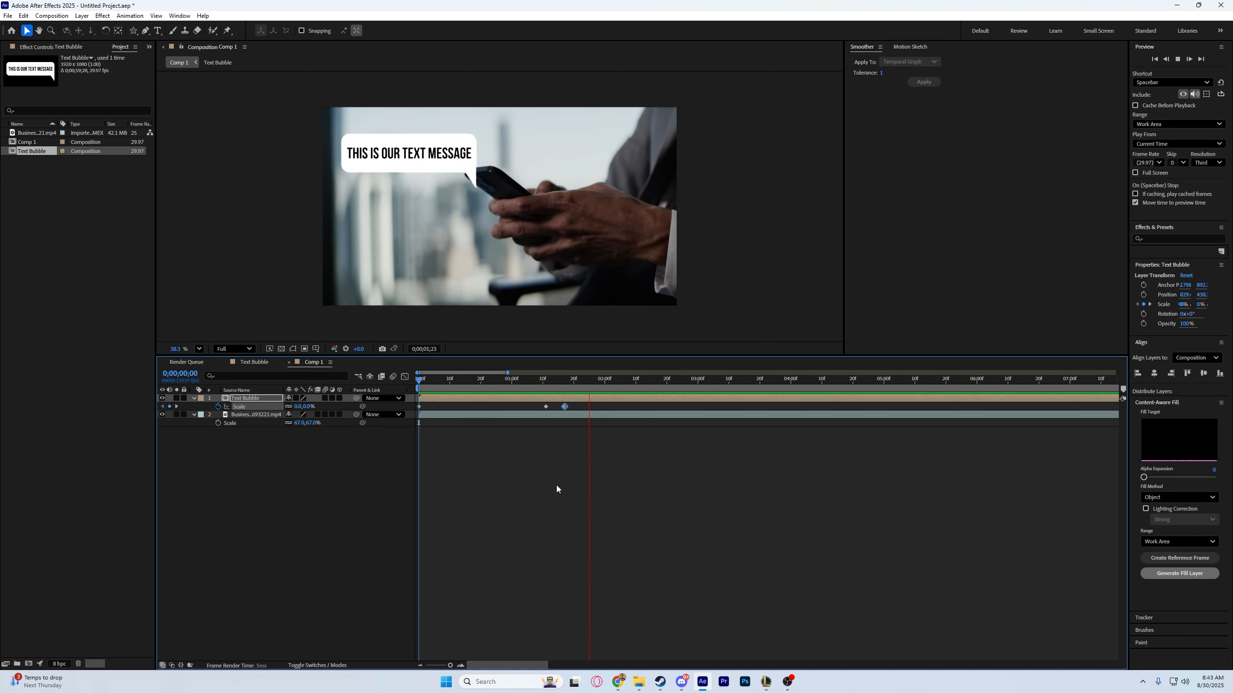
pyautogui.press('space')
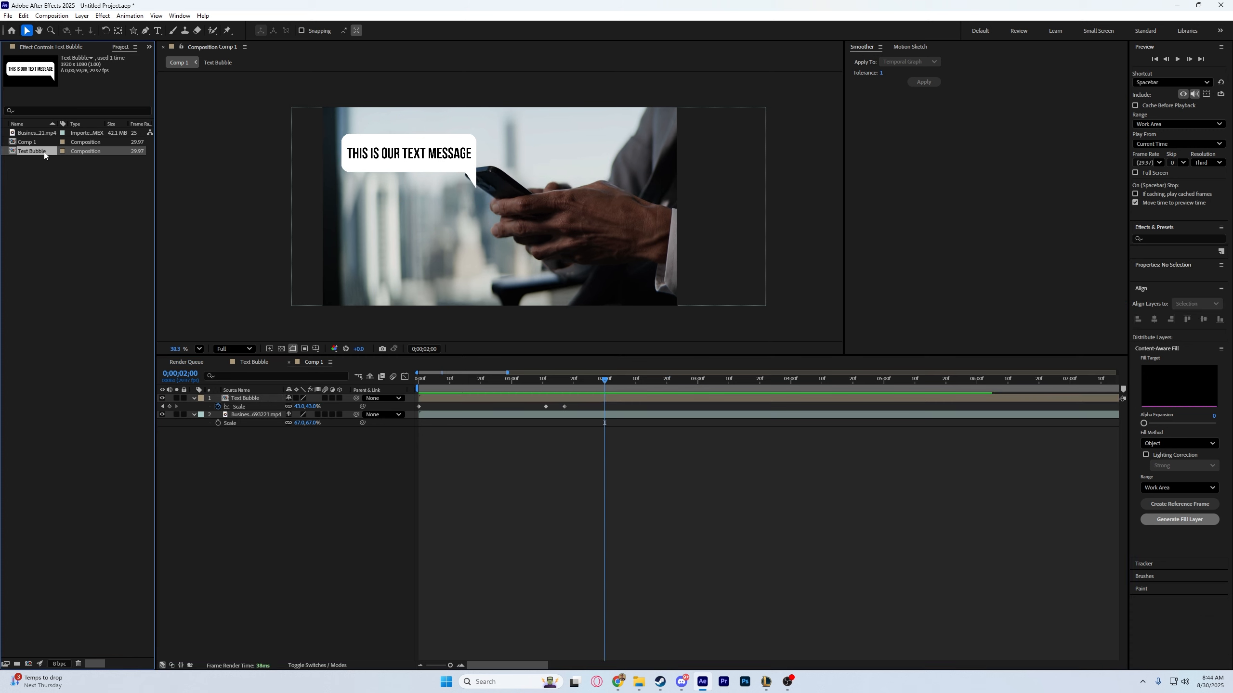
# Duplicate the Text Bubble composition in the project and open the copy.
pyautogui.hotkey('ctrl', 'd')
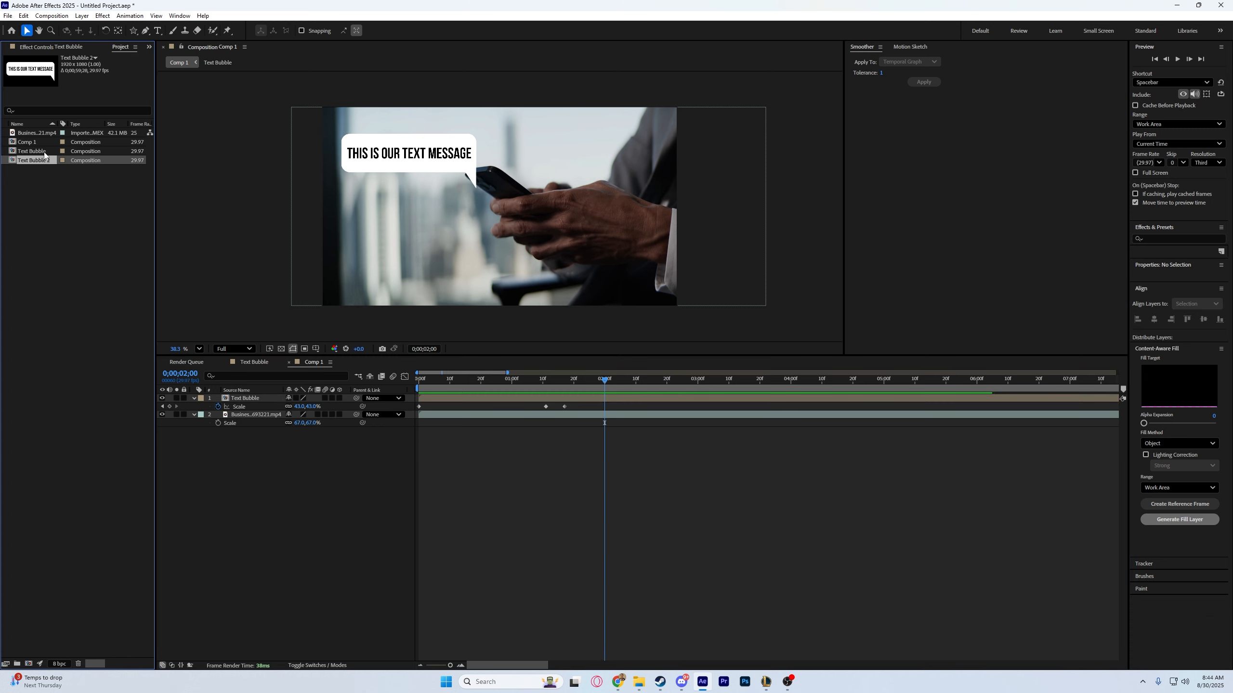
pyautogui.doubleClick(42, 162)
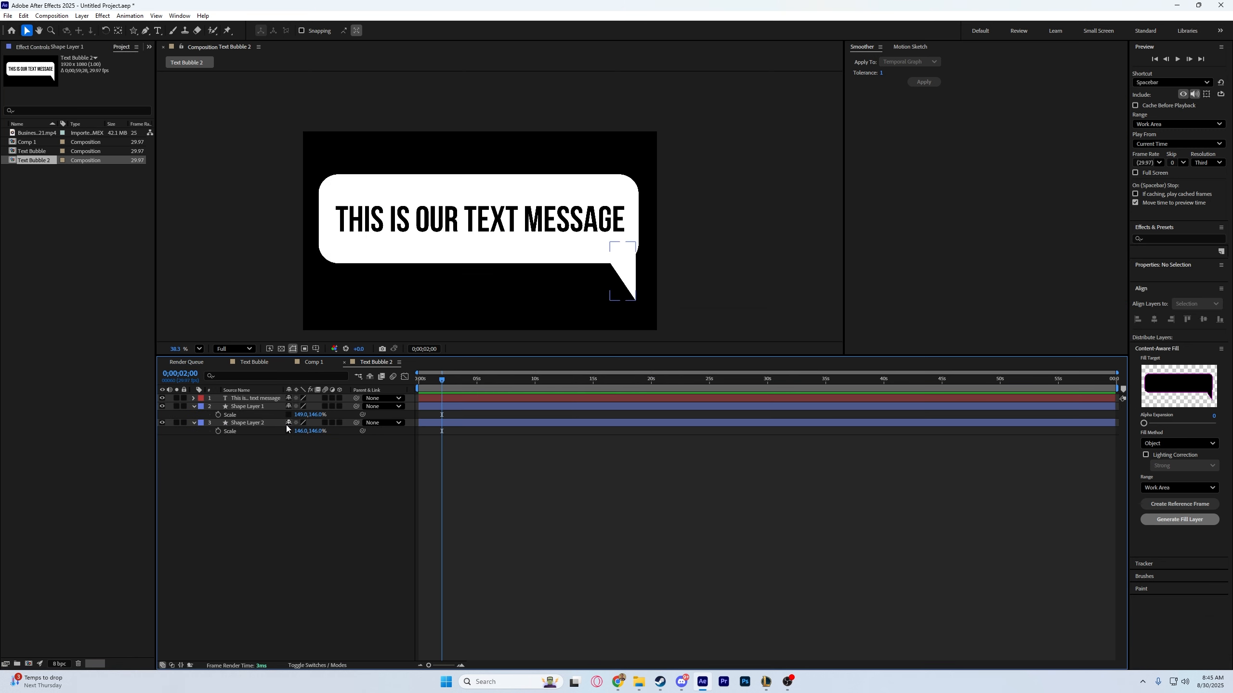
pyautogui.hotkey('ctrl', 'z')
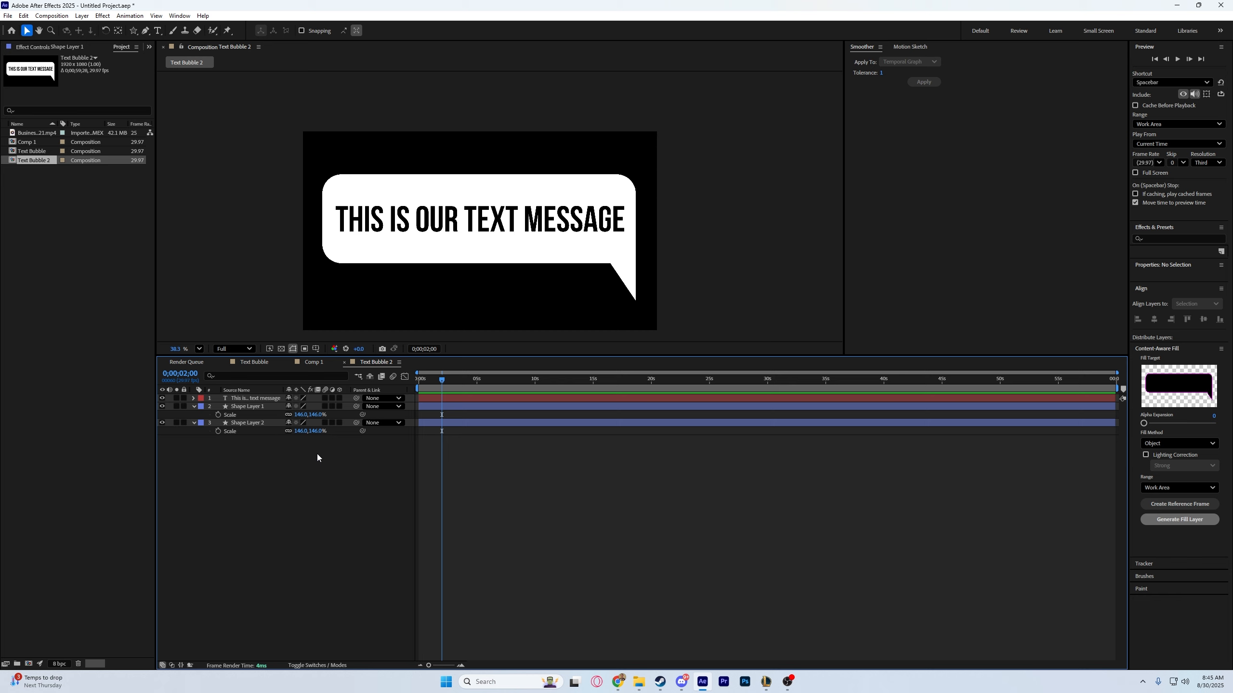
# Move the tail triangle to the bubble's lower-left corner and rotate it to 1x+31°.
pyautogui.click(621, 284)
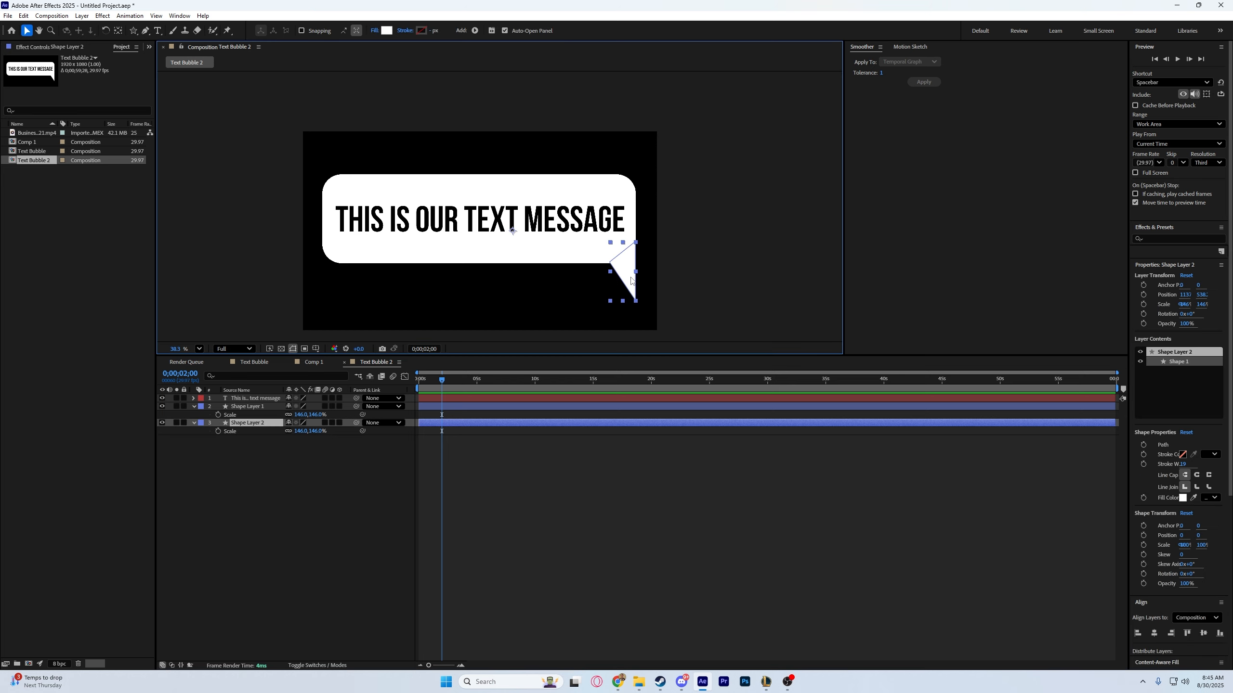
pyautogui.moveTo(632, 280); pyautogui.dragTo(379, 281)
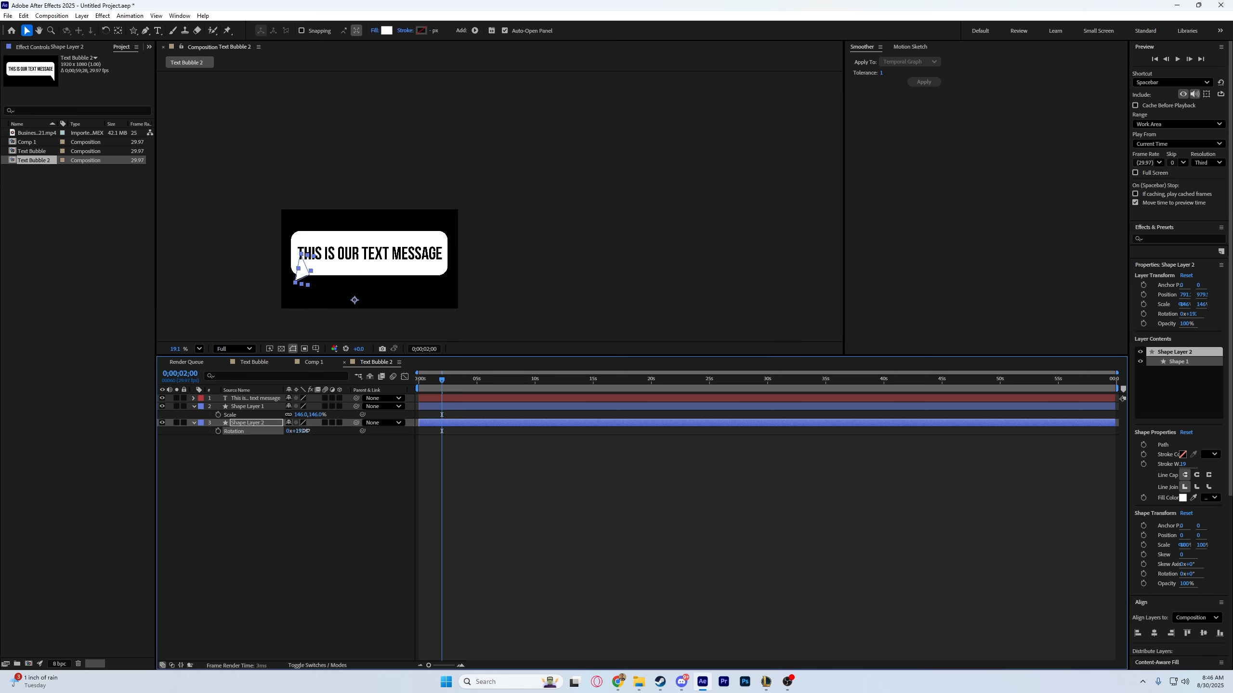
pyautogui.moveTo(304, 431); pyautogui.dragTo(416, 444)
pyautogui.moveTo(396, 340); pyautogui.dragTo(301, 265)
pyautogui.scroll(8, 301, 265)
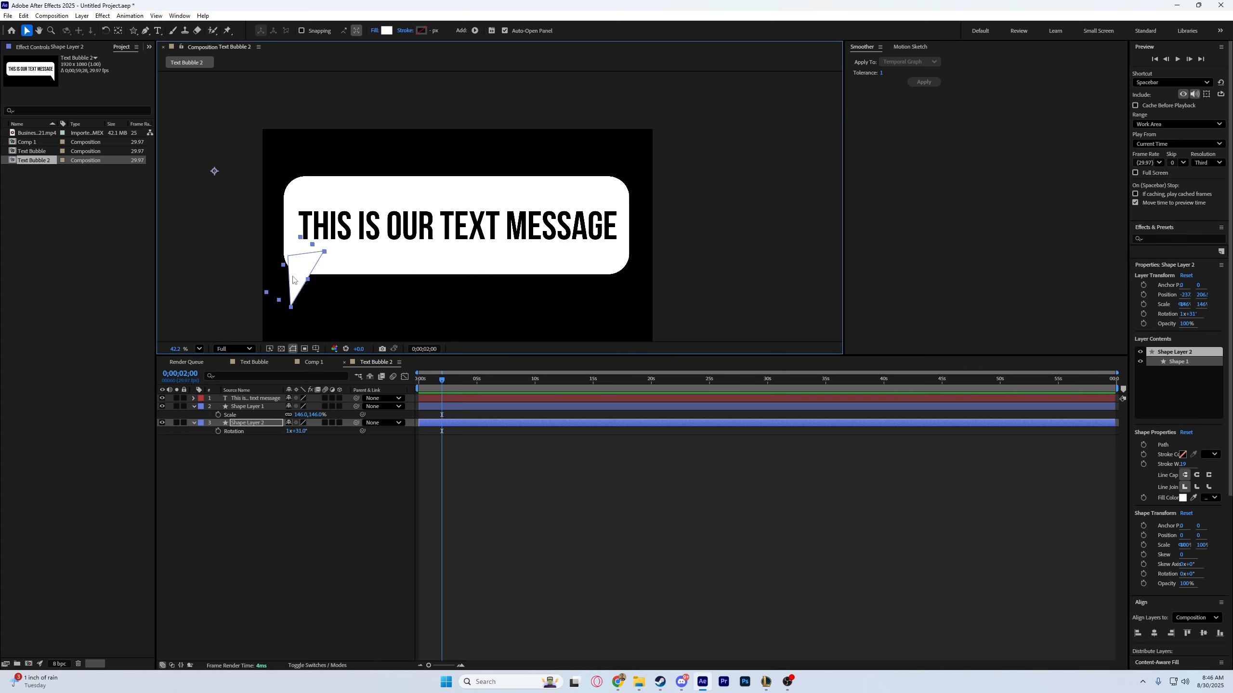
# Fine-tune the tail's rotation to 1x+34° and align it flush with the bubble's left edge.
pyautogui.moveTo(300, 431); pyautogui.dragTo(304, 431)
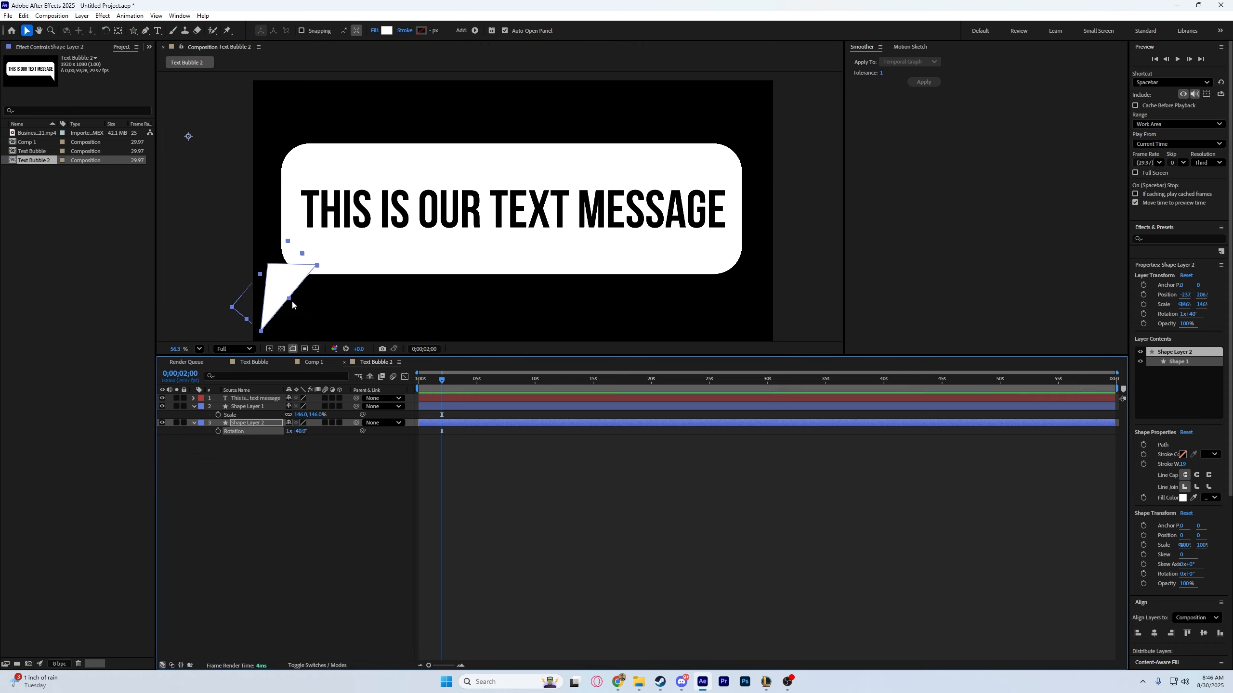
pyautogui.moveTo(276, 280); pyautogui.dragTo(290, 250)
pyautogui.moveTo(301, 430); pyautogui.dragTo(297, 430)
pyautogui.moveTo(301, 241); pyautogui.dragTo(289, 263)
pyautogui.click(305, 528)
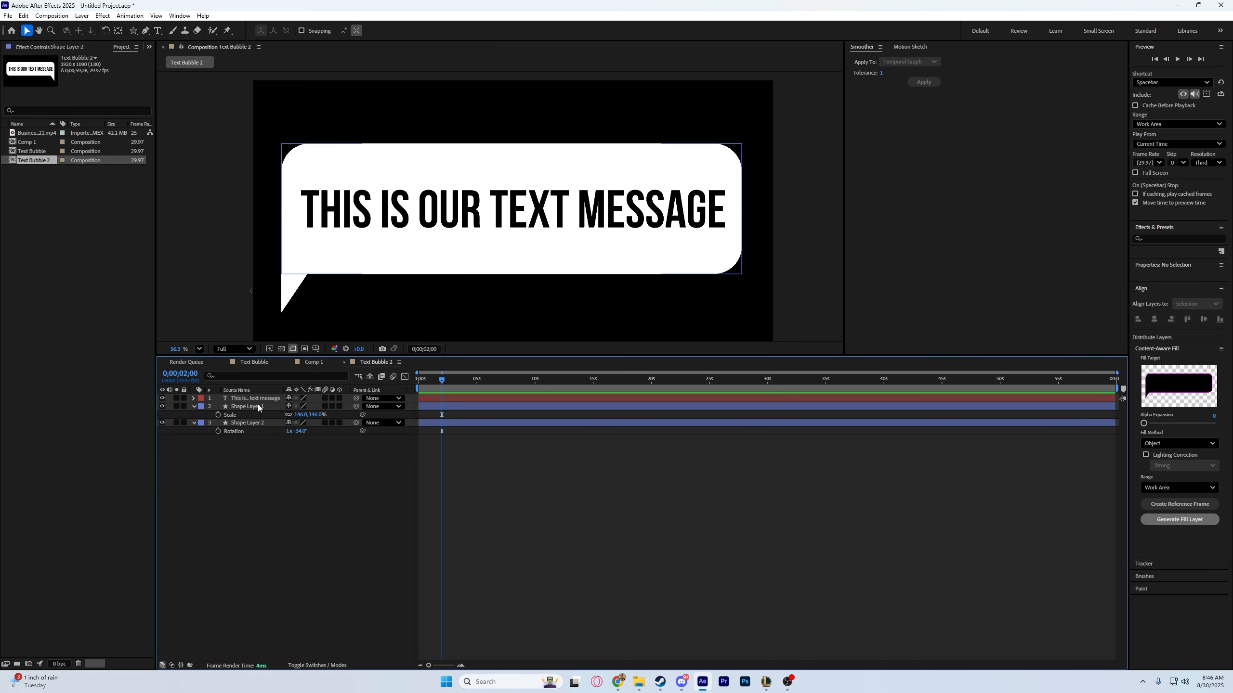
# Replace the message text in the Text Bubble 2 composition with "This is my Responce".
pyautogui.doubleClick(550, 220)
pyautogui.write('This i')
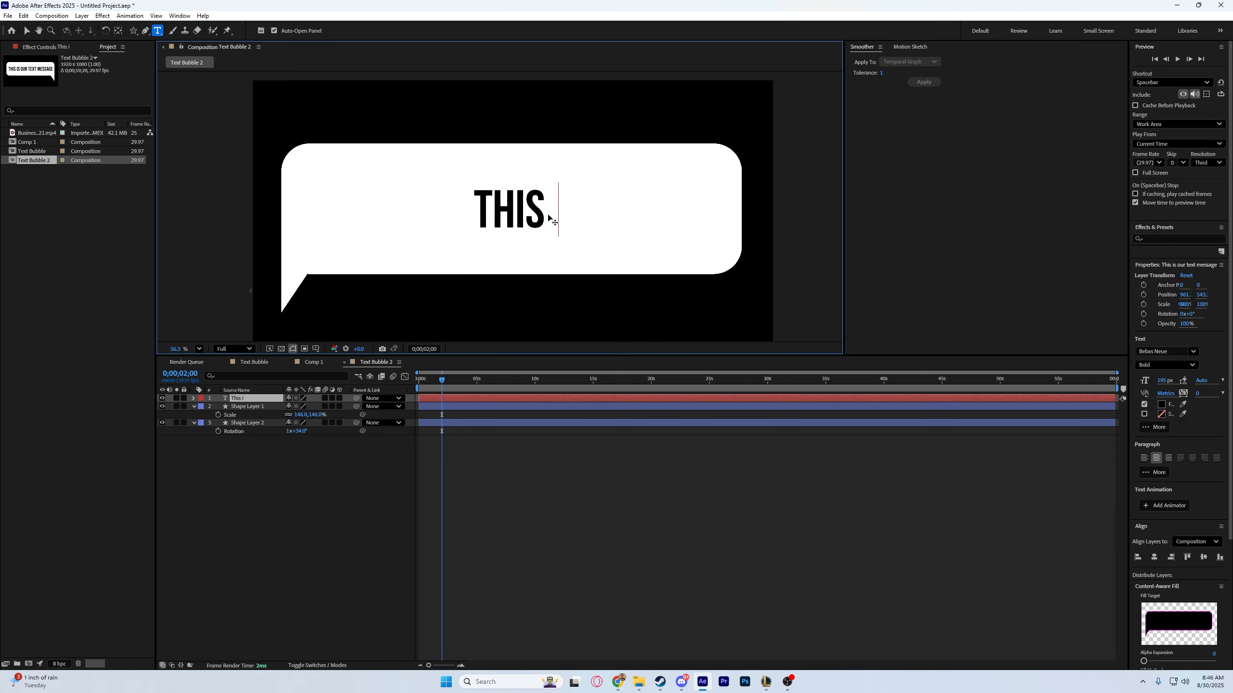
pyautogui.write('s my Res')
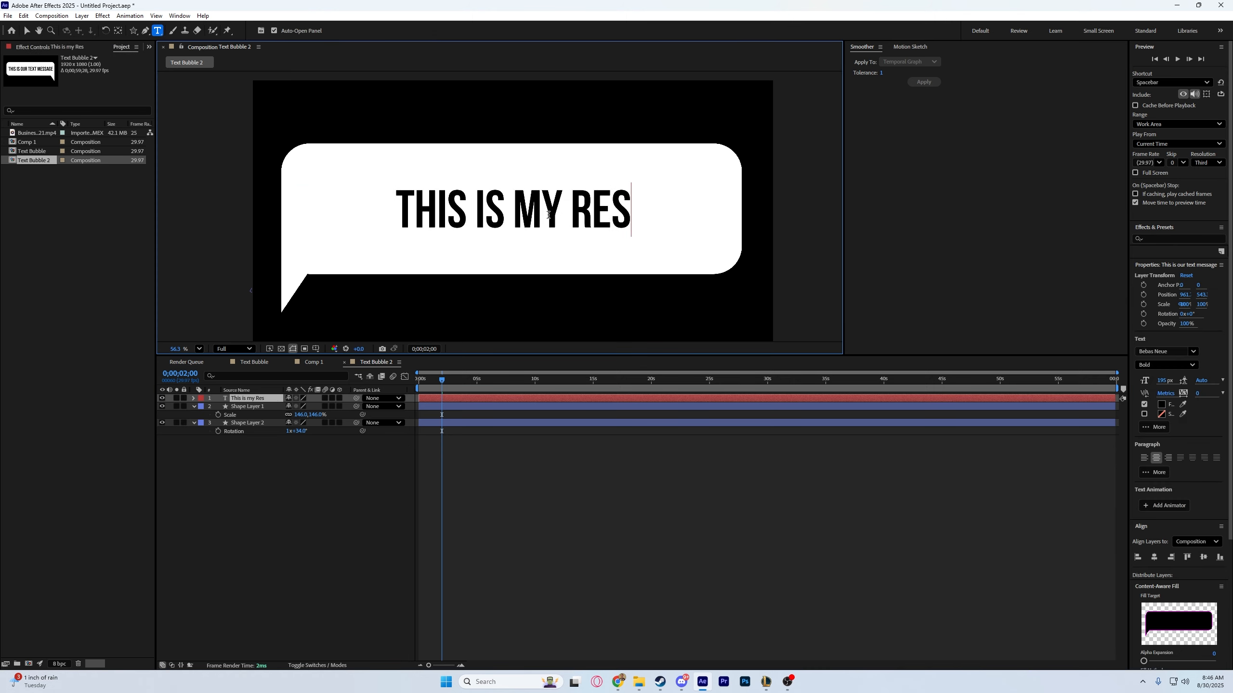
pyautogui.write('ponce')
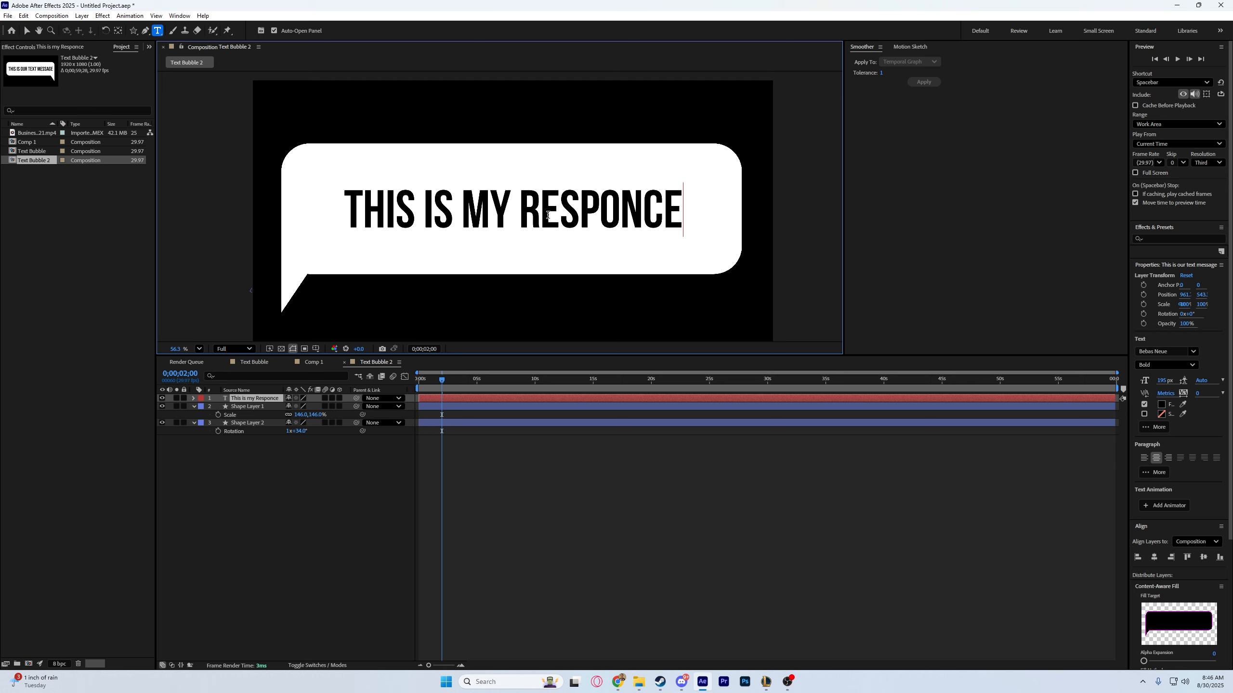
pyautogui.click(383, 522)
# Add the Text Bubble 2 composition to Comp 1 as the uppermost layer and go to the first bubble's last scale keyframe.
pyautogui.click(314, 362)
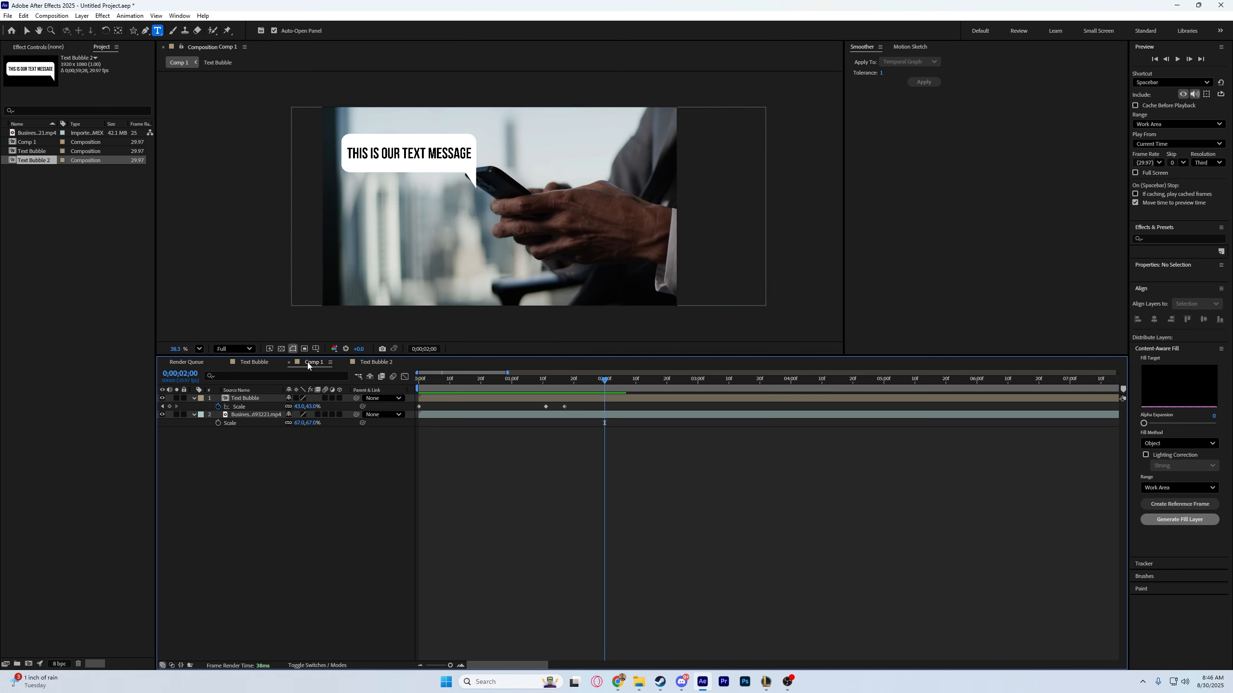
pyautogui.moveTo(44, 162); pyautogui.dragTo(271, 396)
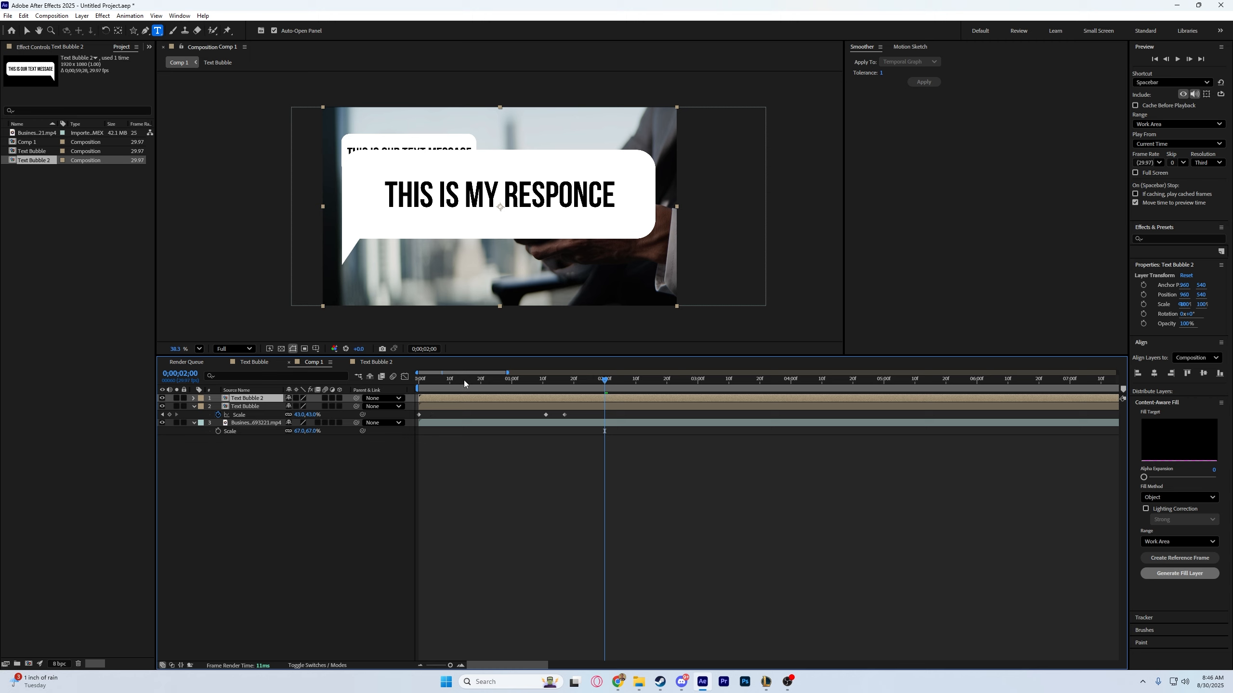
pyautogui.moveTo(470, 379); pyautogui.dragTo(544, 389)
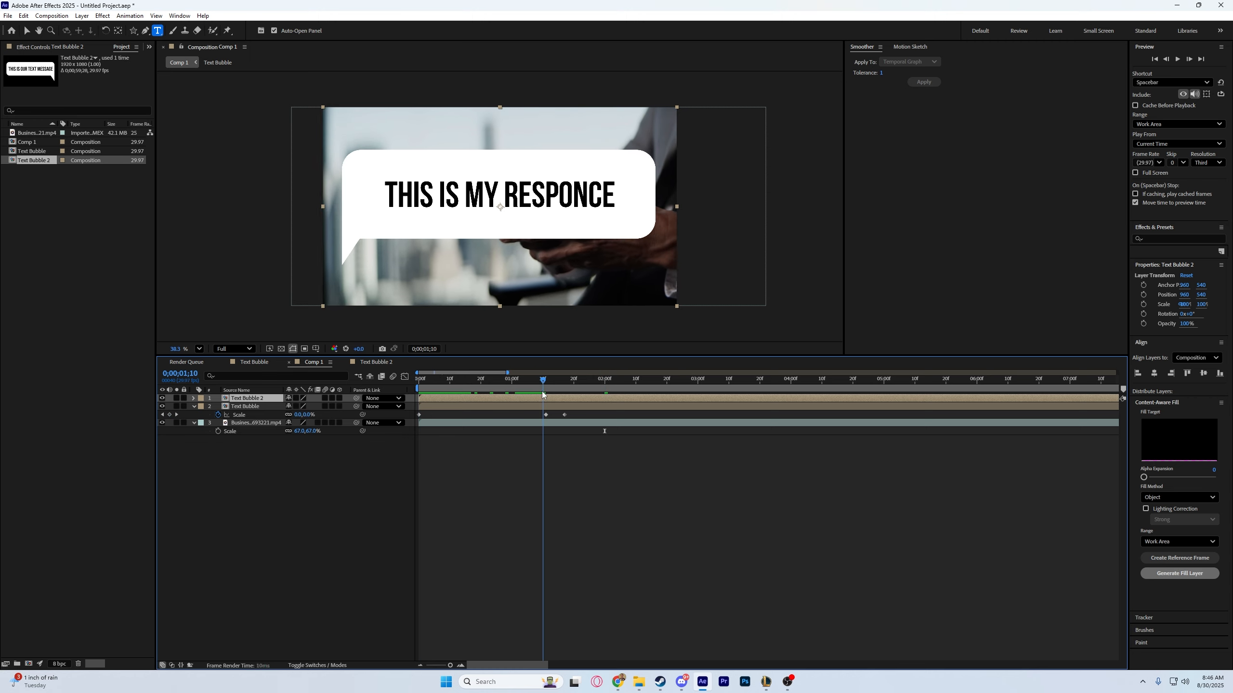
pyautogui.click(176, 414)
# Scale Text Bubble 2 to 40% and place it below the first bubble, with its anchor point on the tail tip.
pyautogui.click(609, 228)
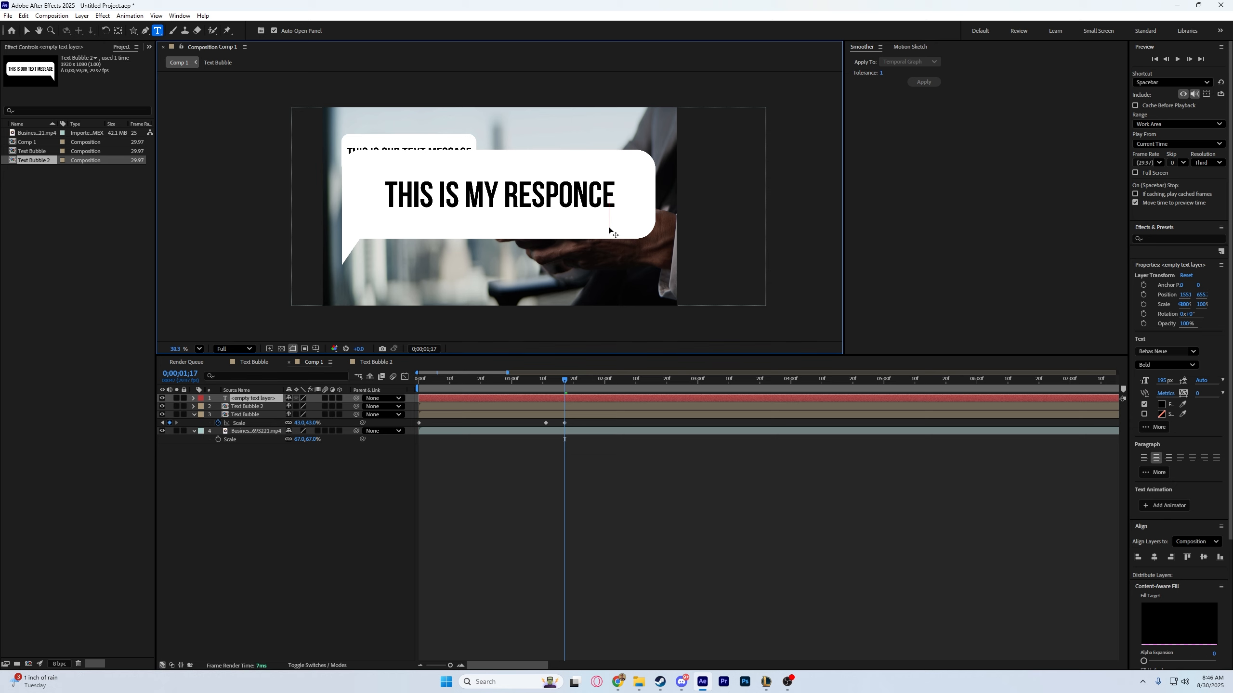
pyautogui.hotkey('ctrl', 'z')
pyautogui.press('v')
pyautogui.press('s')
pyautogui.moveTo(303, 407); pyautogui.dragTo(273, 407)
pyautogui.moveTo(471, 209); pyautogui.dragTo(388, 214)
pyautogui.press('y')
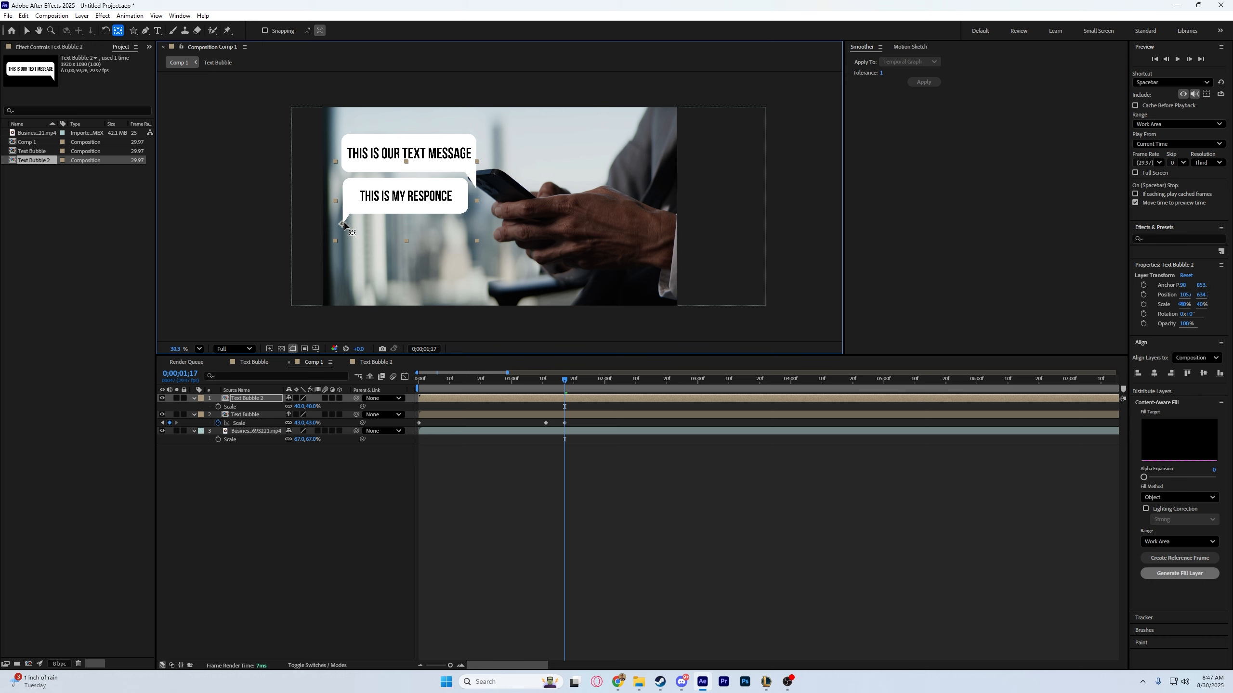
pyautogui.press('v')
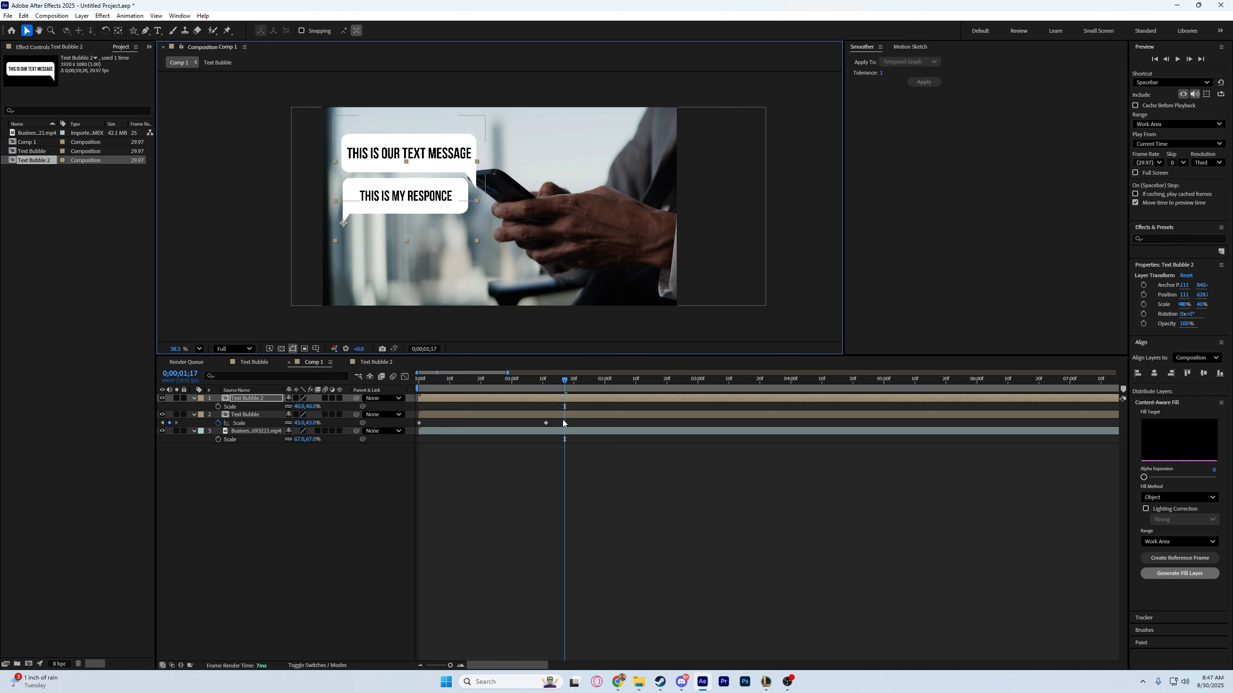
# Copy the first bubble's last two scale keyframes onto Text Bubble 2 and preview the pop-up.
pyautogui.moveTo(571, 420); pyautogui.dragTo(536, 425)
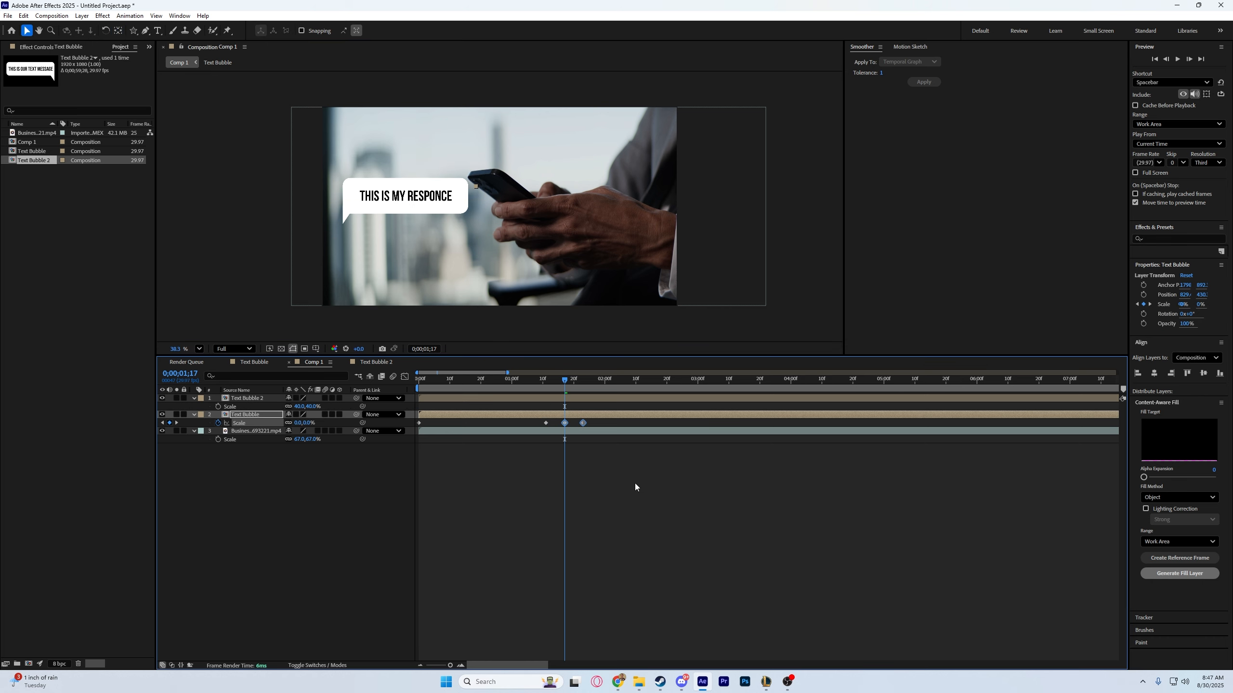
pyautogui.click(582, 396)
pyautogui.hotkey('ctrl', 'v')
pyautogui.click(541, 381)
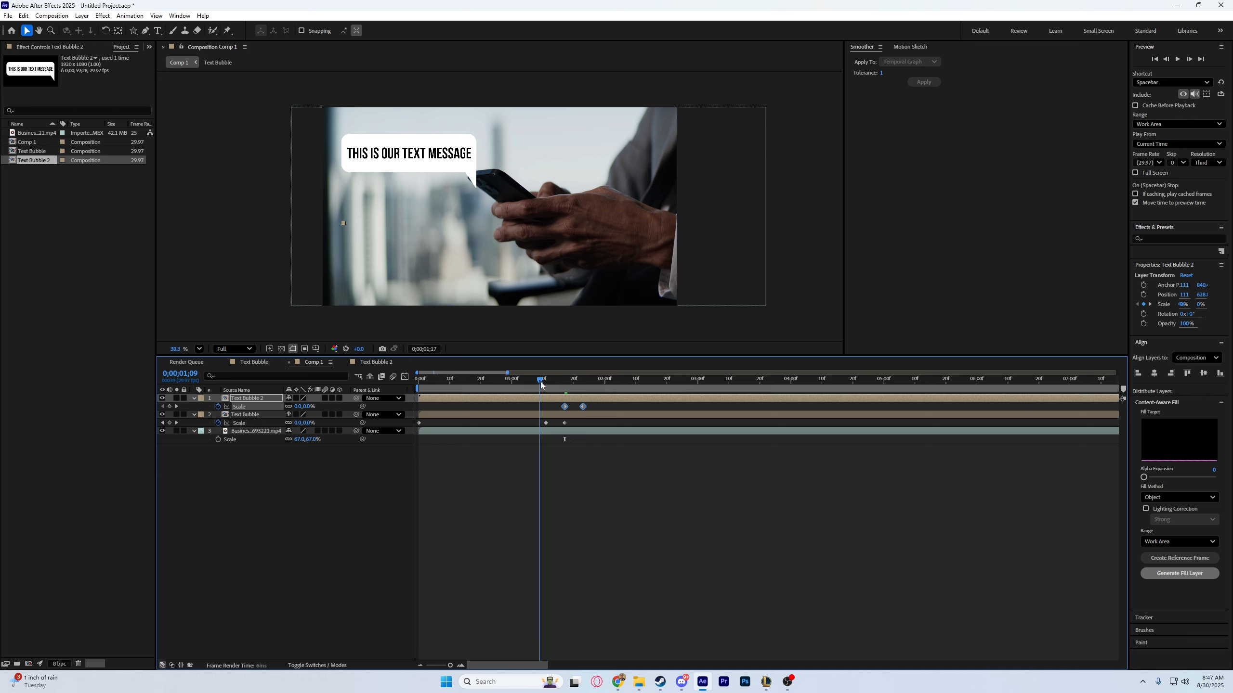
pyautogui.press('space')
# Duplicate the Text Bubble composition in the project and change the copy's message to "This is my other responce".
pyautogui.click(495, 415)
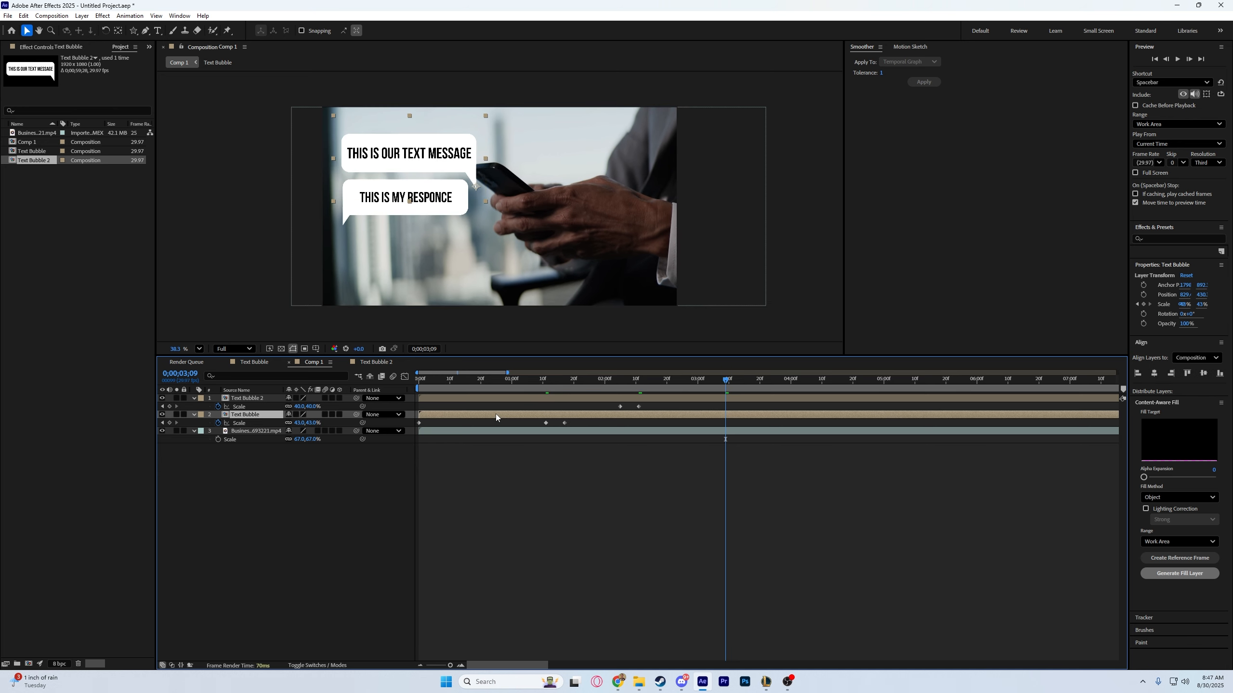
pyautogui.hotkey('ctrl', 'd')
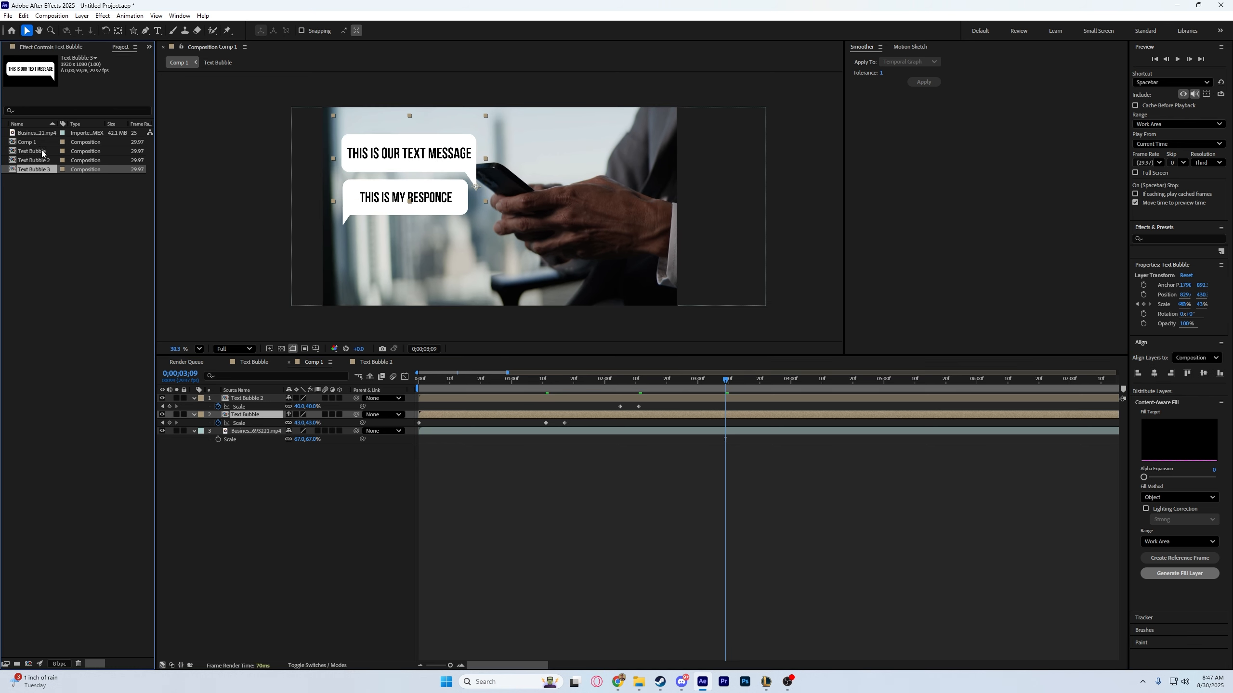
pyautogui.doubleClick(41, 171)
pyautogui.doubleClick(442, 213)
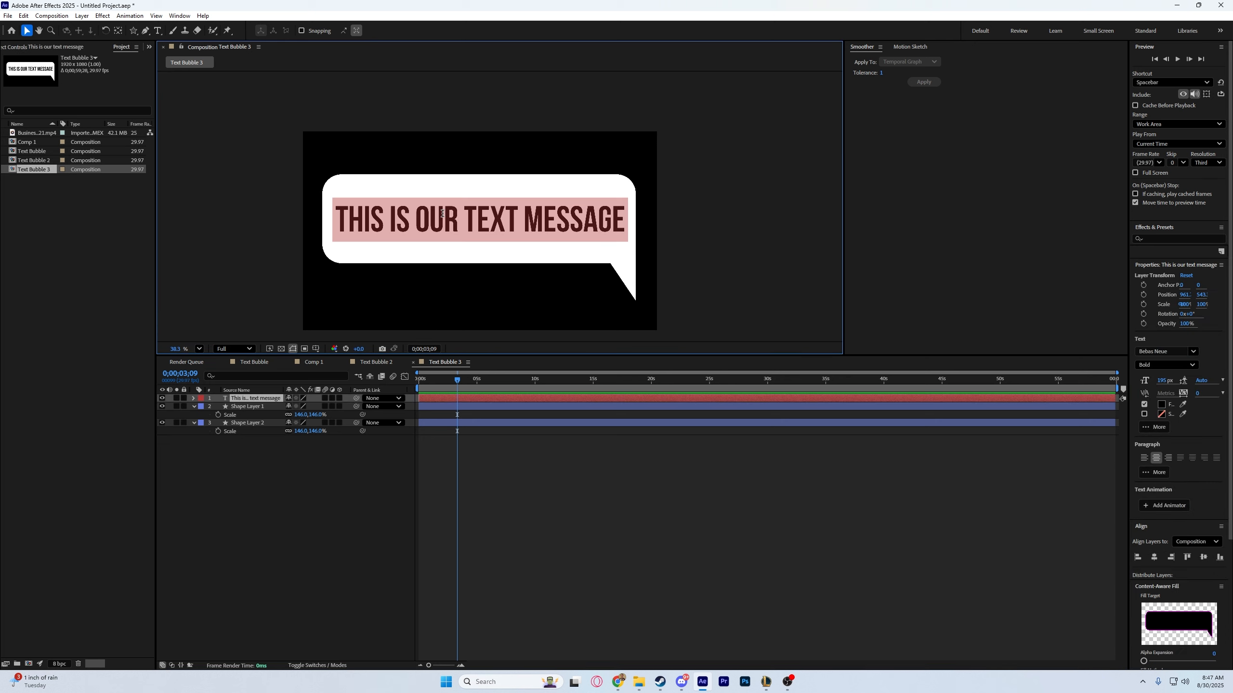
pyautogui.write('This is m')
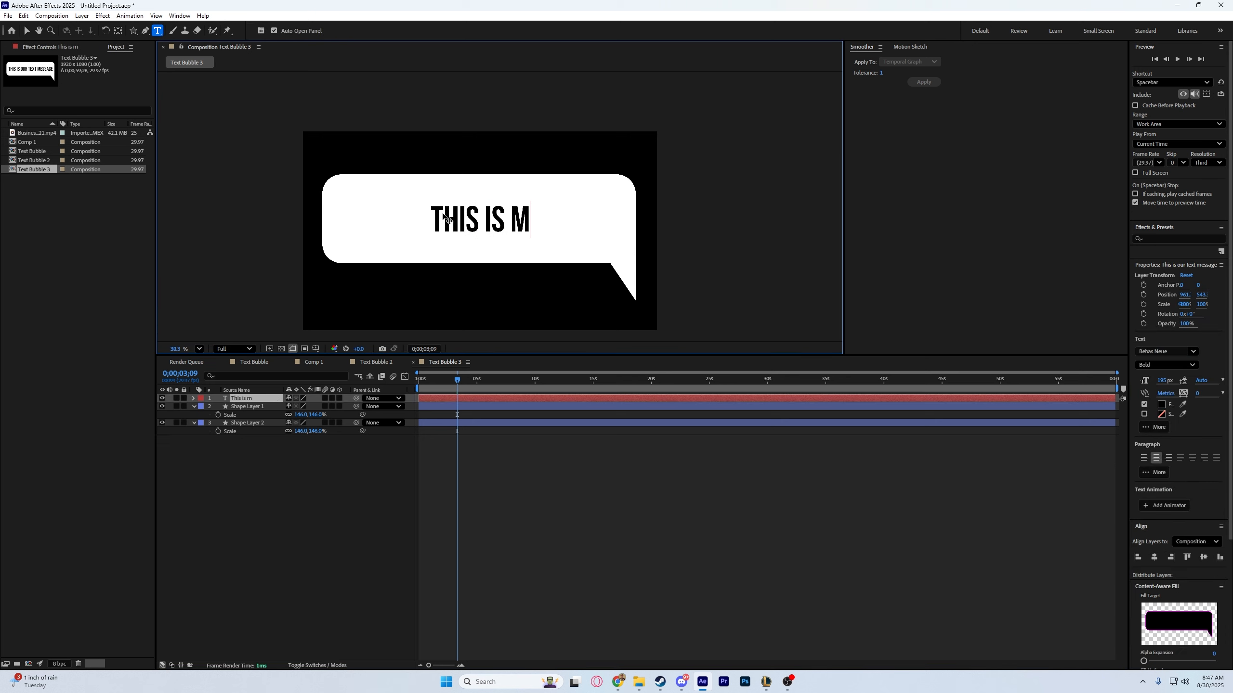
pyautogui.write('y other responce')
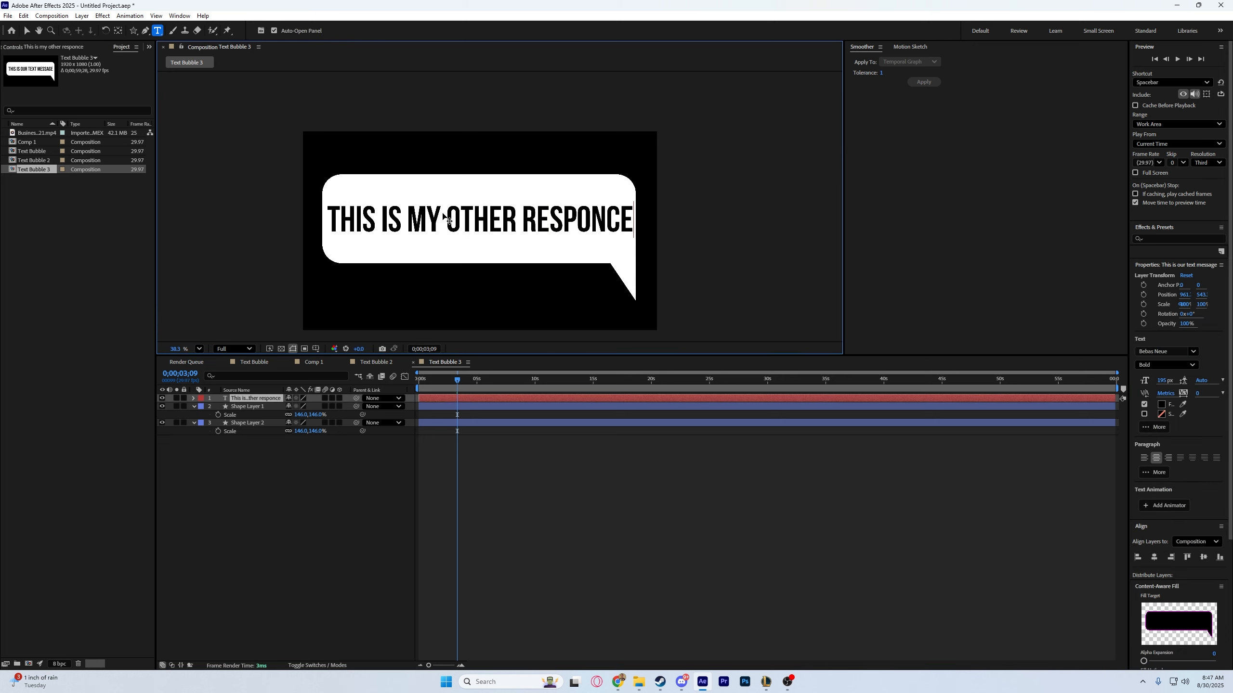
pyautogui.click(345, 431)
# Add the Text Bubble 3 composition to Comp 1 above the other bubble layers.
pyautogui.click(257, 362)
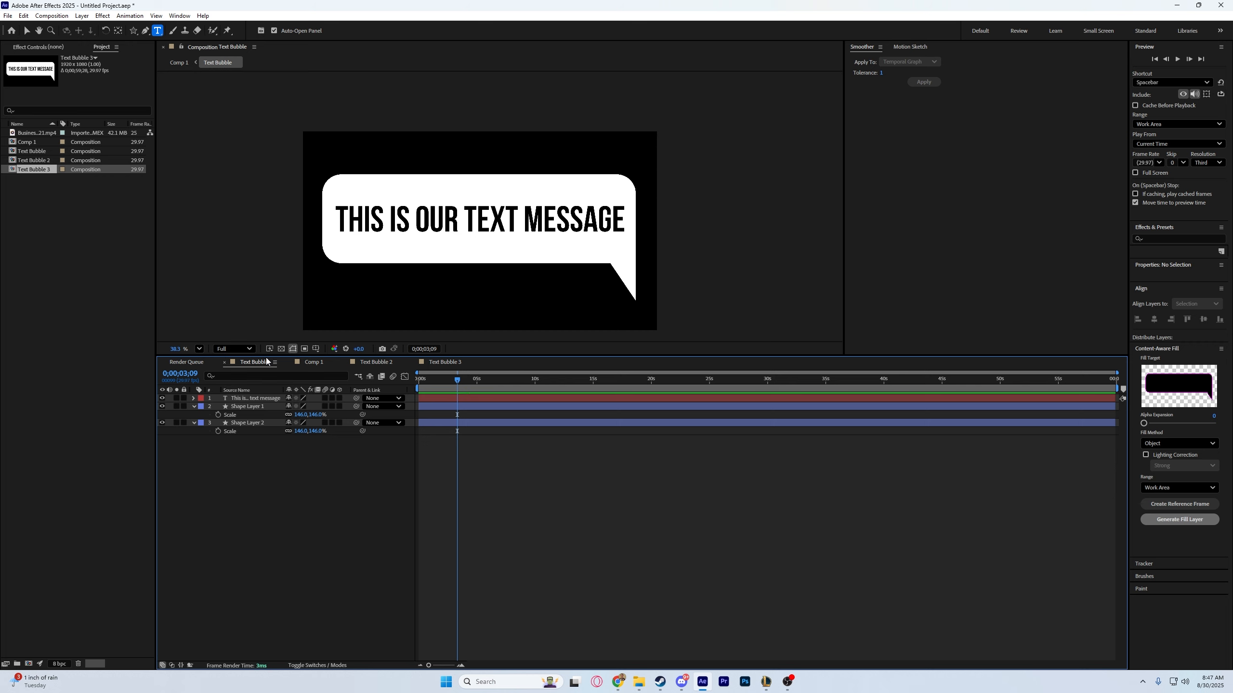
pyautogui.click(313, 362)
pyautogui.moveTo(39, 170); pyautogui.dragTo(140, 295)
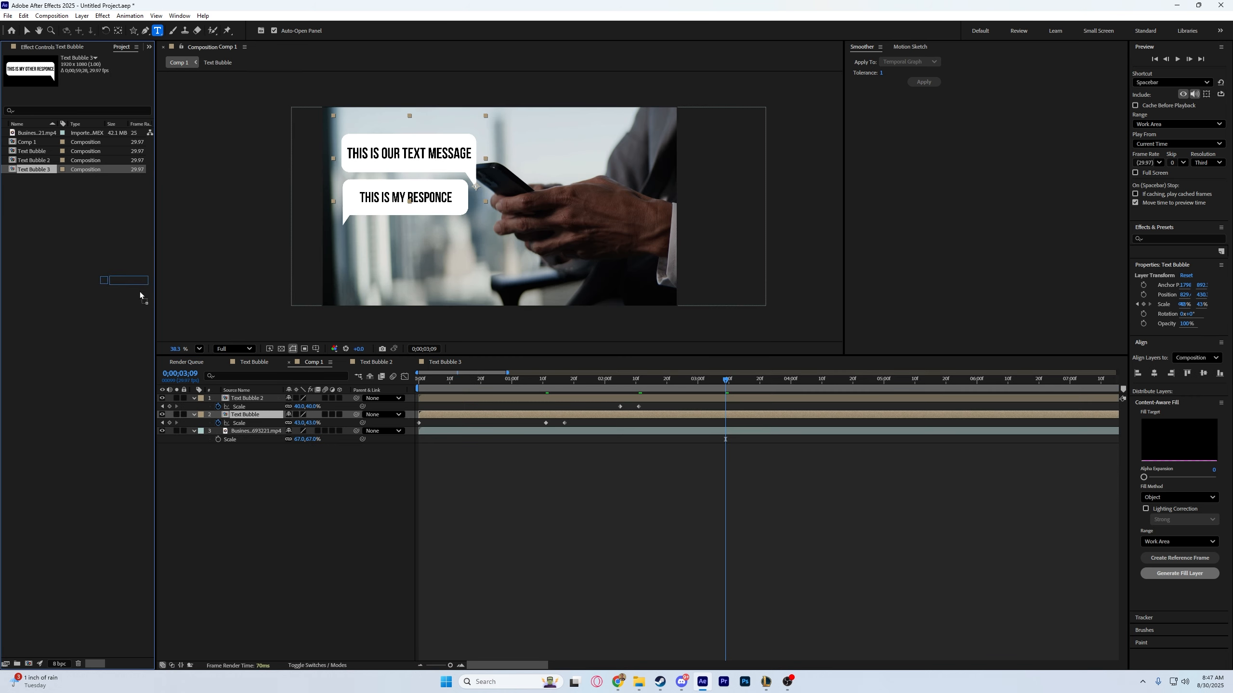
pyautogui.moveTo(244, 391); pyautogui.dragTo(249, 397)
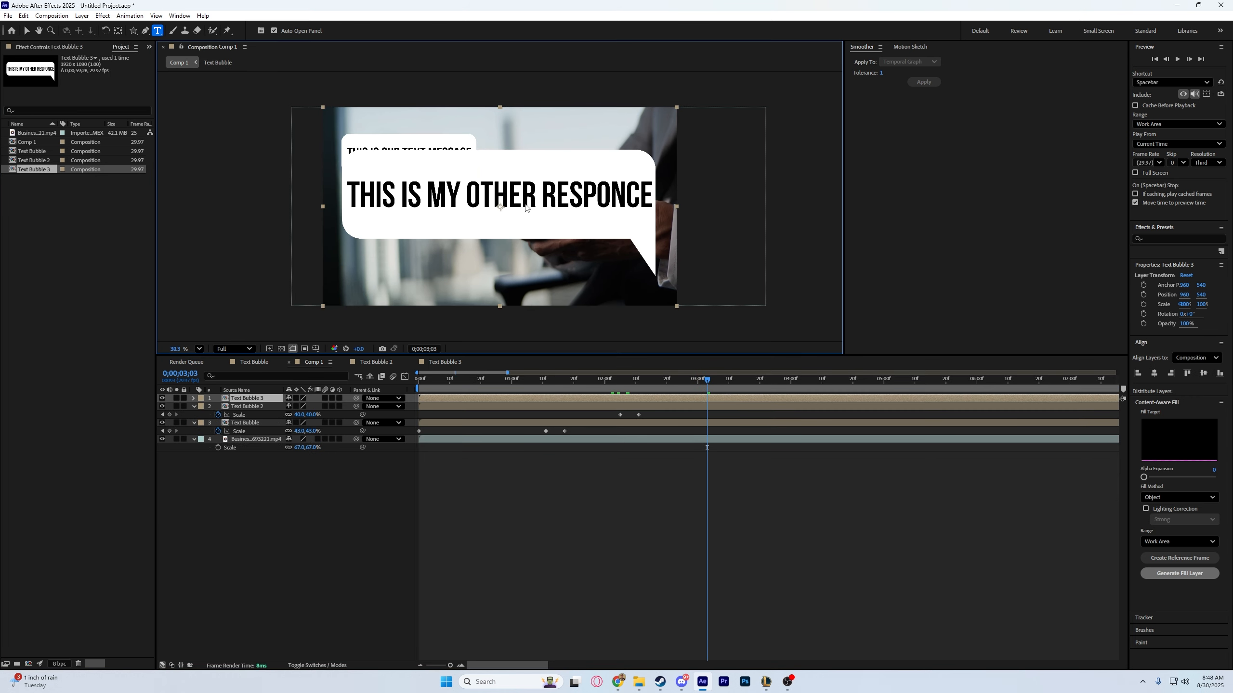
# Scale Text Bubble 3 to 34% and place it below the second bubble, with its anchor point on the tail tip.
pyautogui.press('v')
pyautogui.press('s')
pyautogui.moveTo(304, 408); pyautogui.dragTo(272, 407)
pyautogui.moveTo(527, 196); pyautogui.dragTo(444, 229)
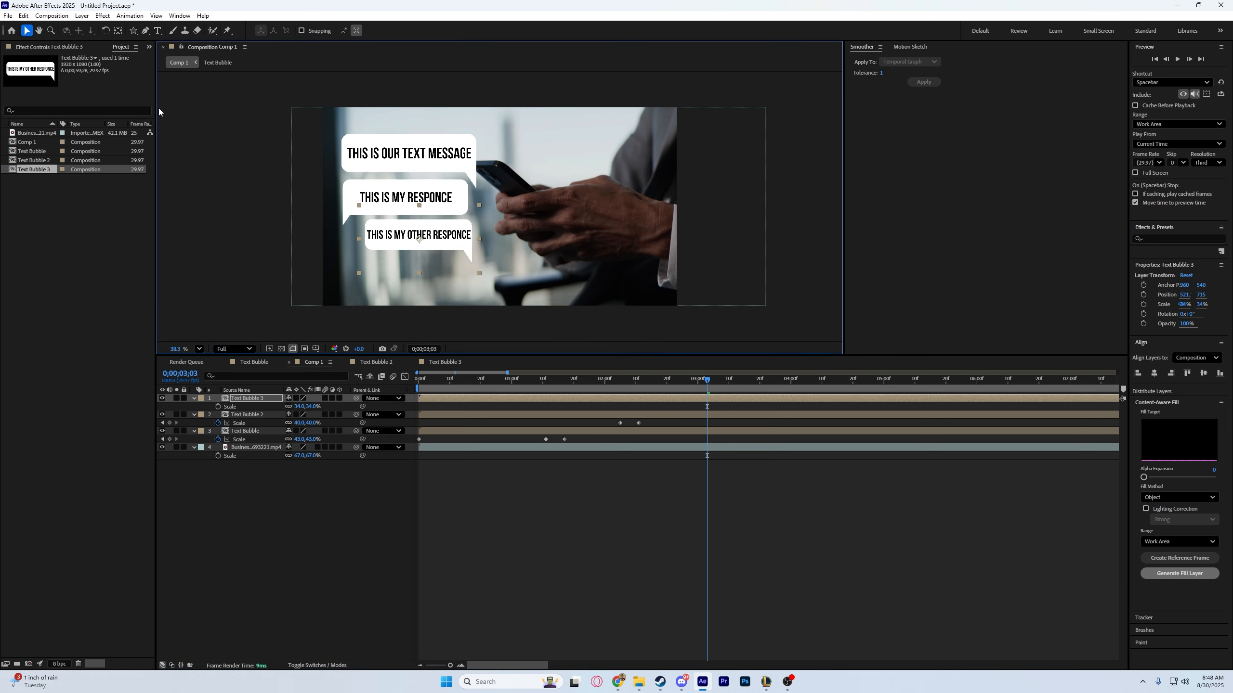
pyautogui.click(118, 30)
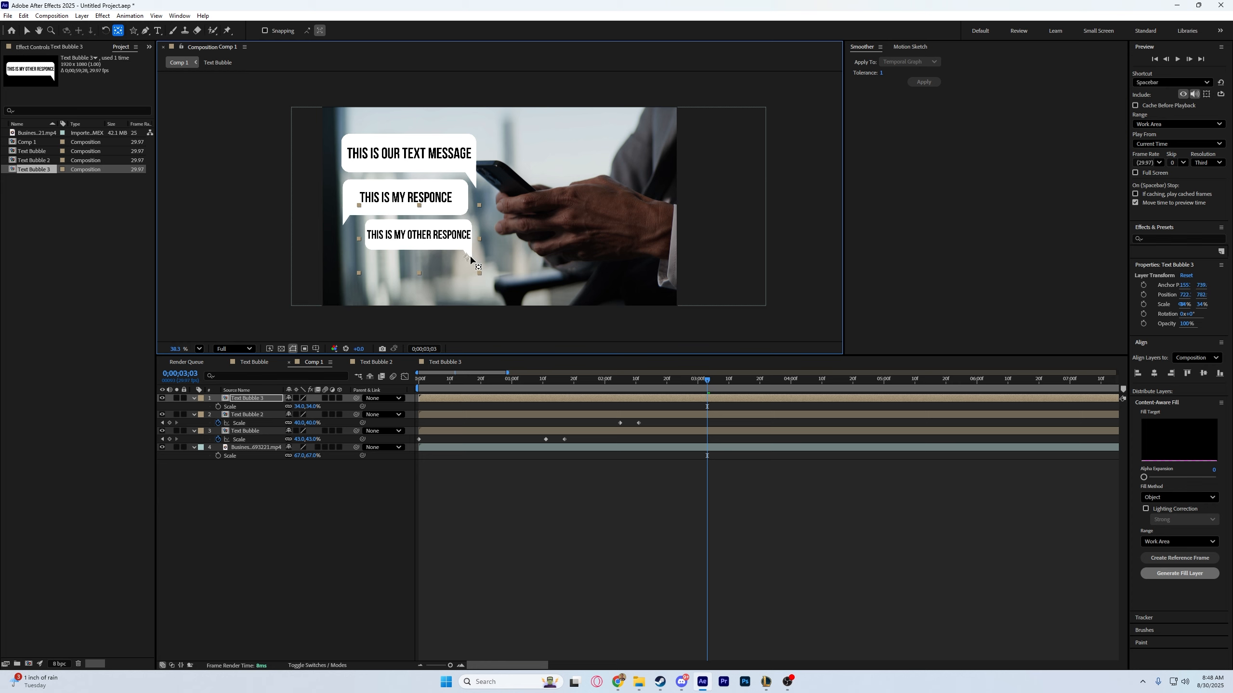
# Paste the pop-up scale keyframes onto Text Bubble 3 at 0;00;02;27 and preview the message sequence.
pyautogui.click(688, 393)
pyautogui.hotkey('ctrl', 'v')
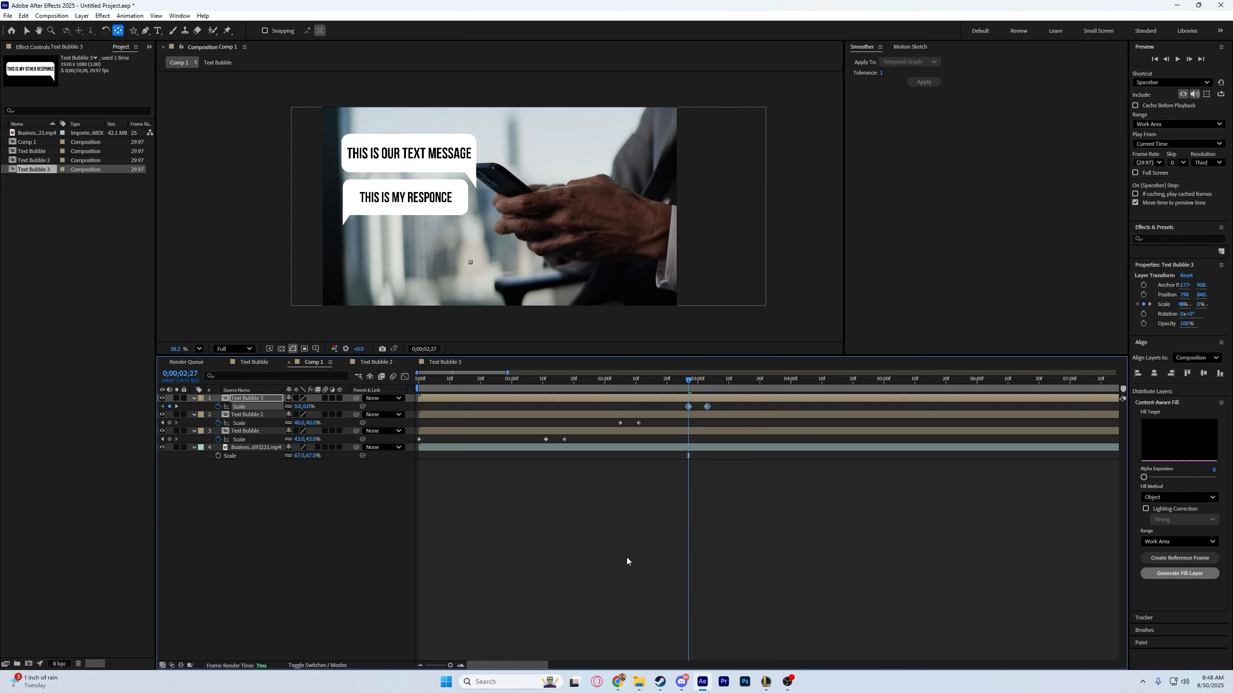
pyautogui.click(540, 381)
pyautogui.press('space')
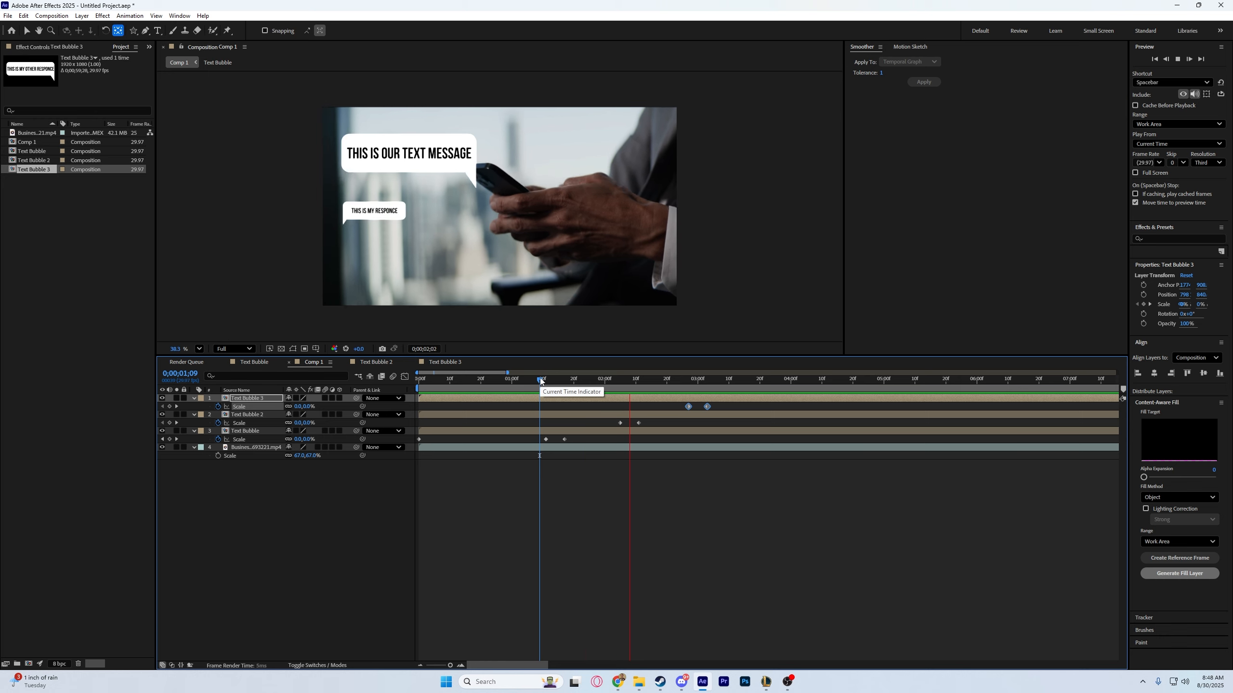
pyautogui.press('space')
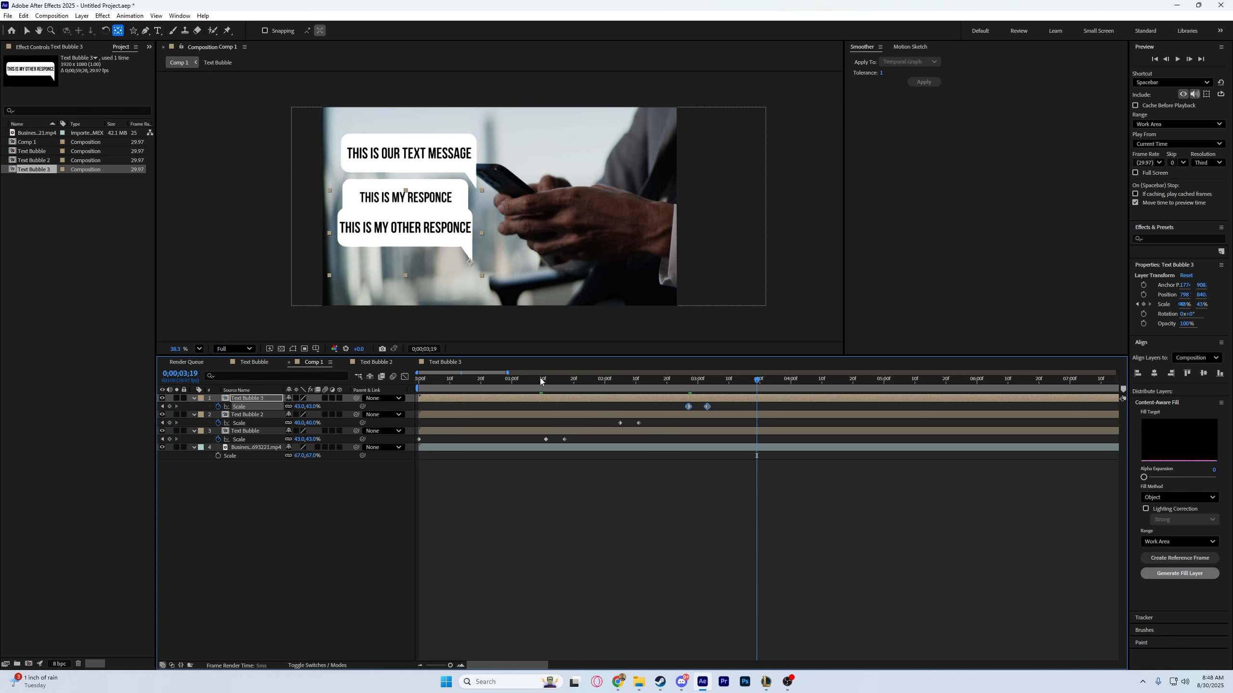
# At Text Bubble 3's last scale keyframe, move the bubble clear of the second one and set its scale to 40%.
pyautogui.click(162, 407)
pyautogui.press('v')
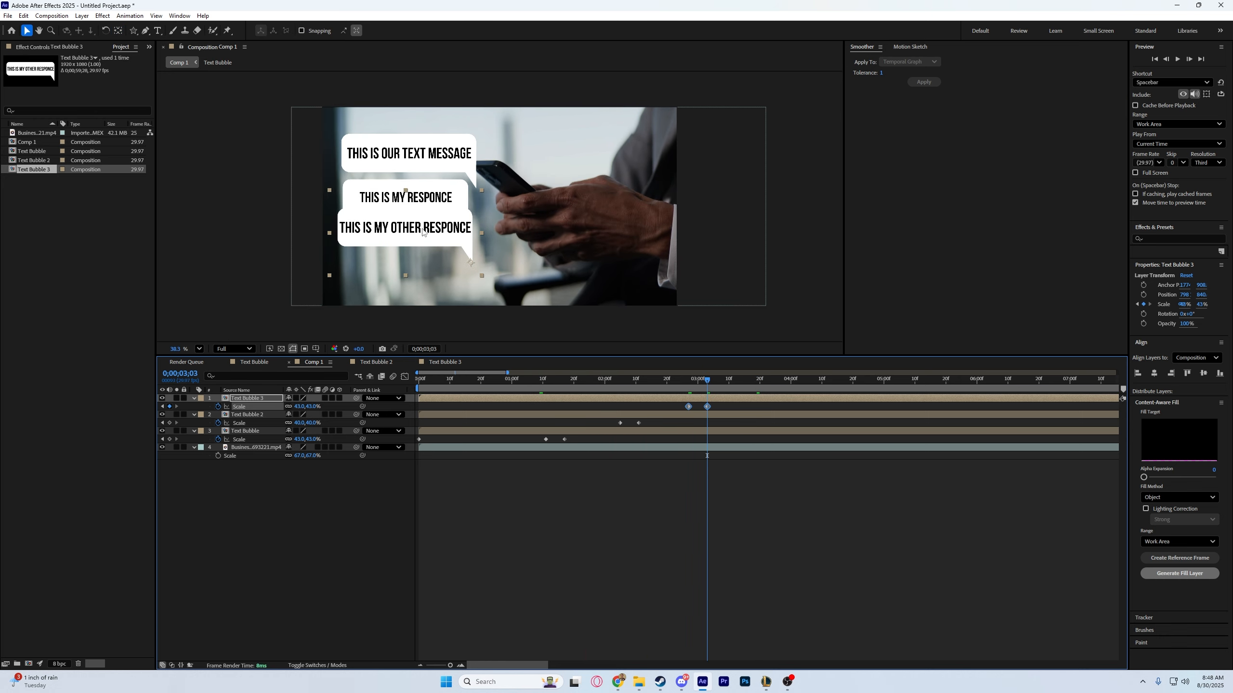
pyautogui.moveTo(424, 229); pyautogui.dragTo(433, 240)
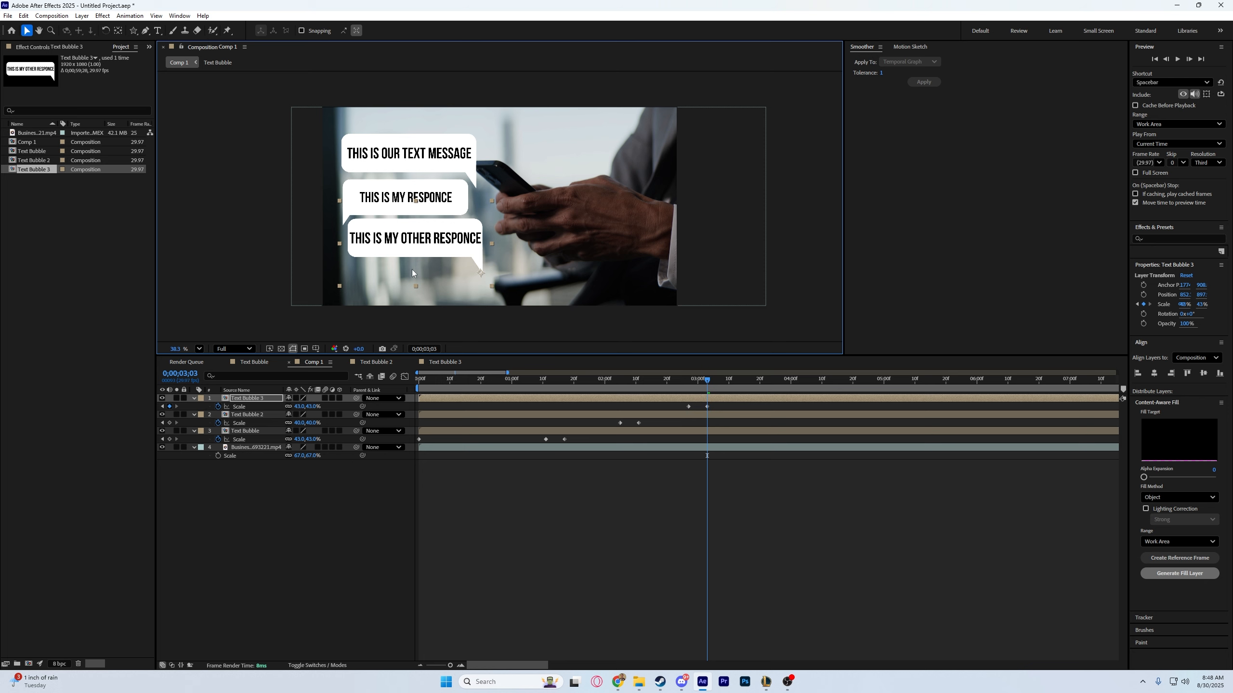
pyautogui.click(300, 407)
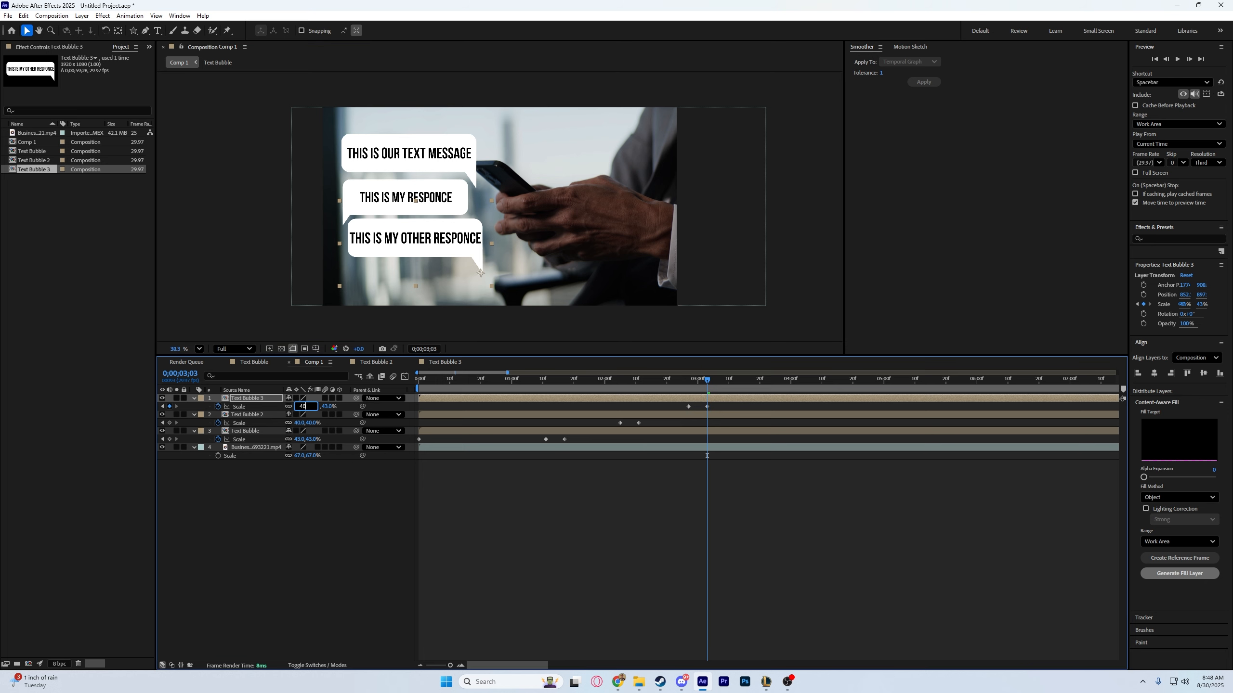
pyautogui.press('Return')
# Apply Easy Ease In to the scale keyframes of all three text bubbles and preview the animation.
pyautogui.press('Home')
pyautogui.moveTo(914, 553); pyautogui.dragTo(450, 421)
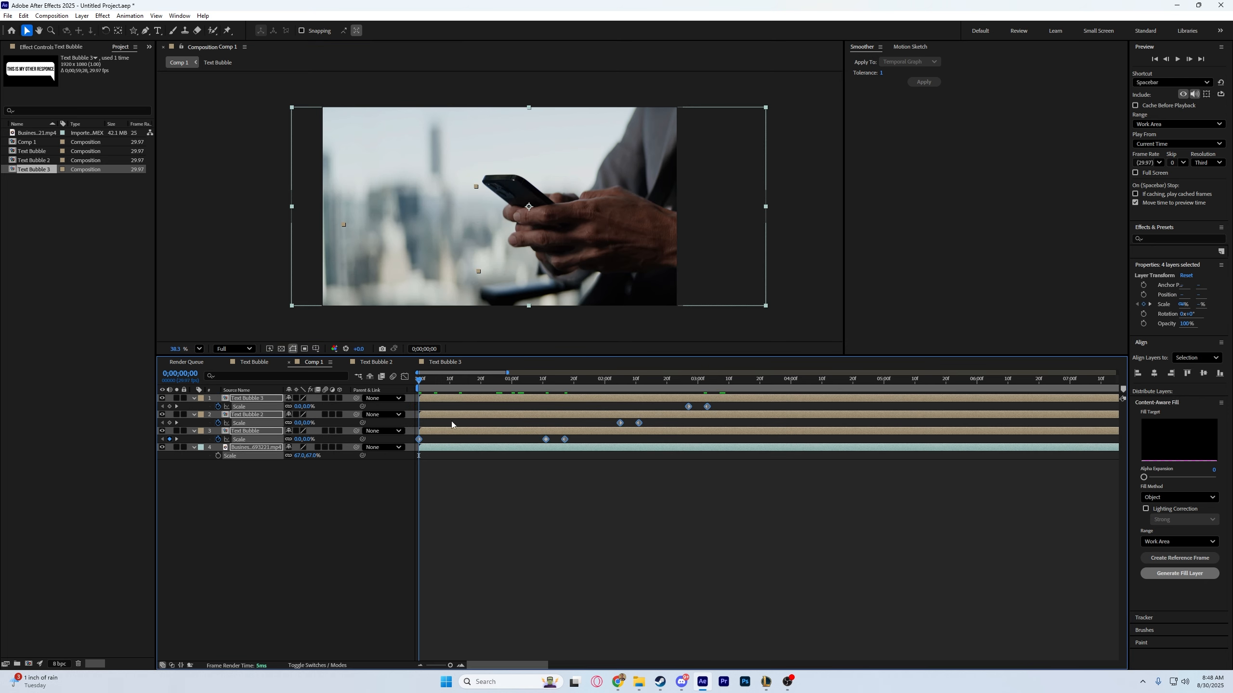
pyautogui.rightClick(546, 440)
pyautogui.moveTo(626, 584)
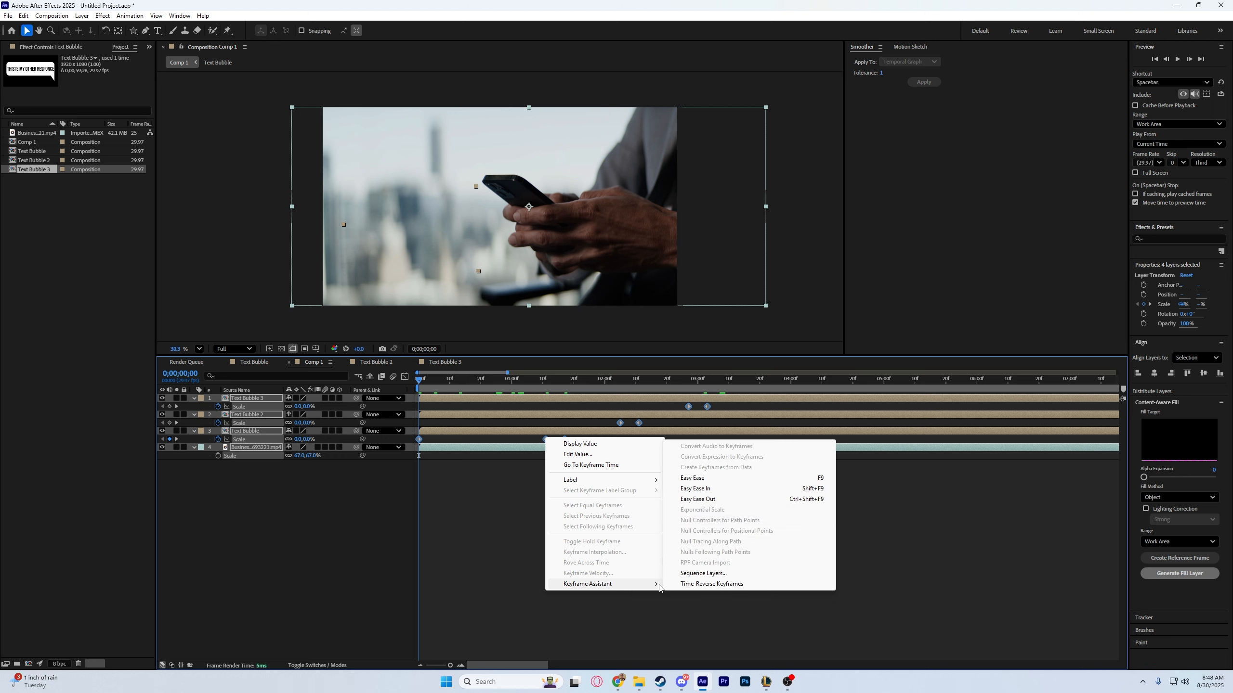
pyautogui.click(733, 492)
pyautogui.click(686, 537)
pyautogui.press('space')
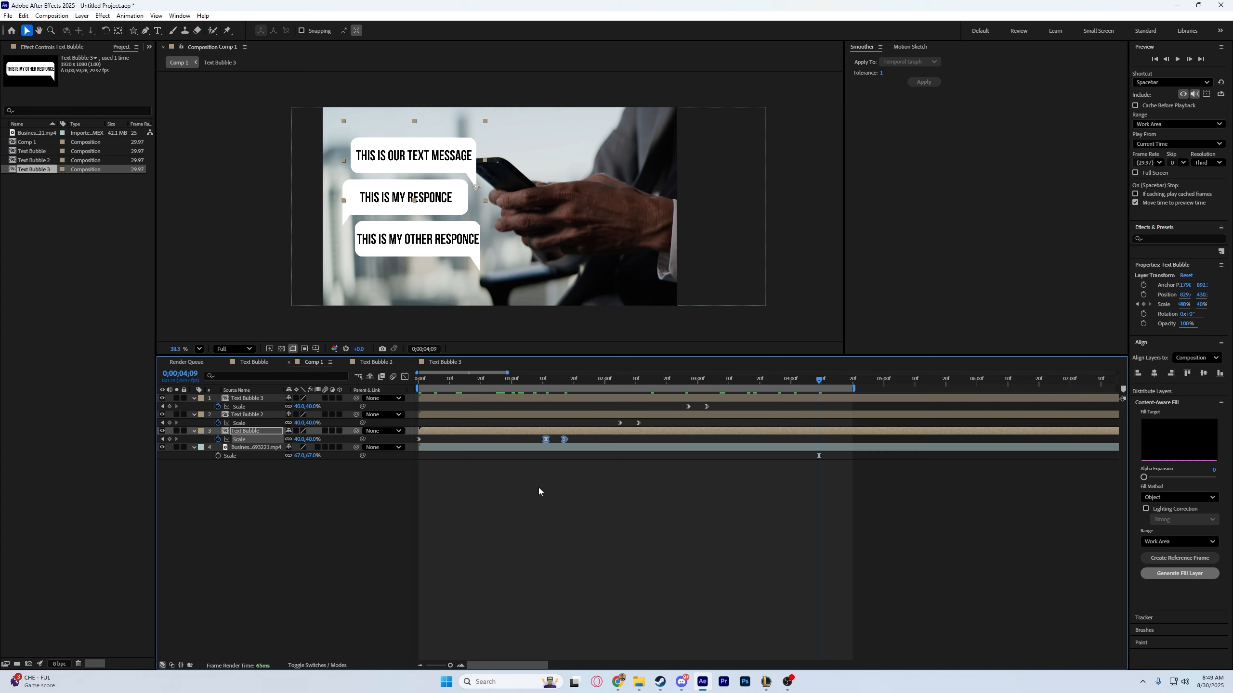
# Open the Text Bubble composition and change the fill of both the bubble and its tail to bright blue.
pyautogui.doubleClick(256, 432)
pyautogui.click(392, 257)
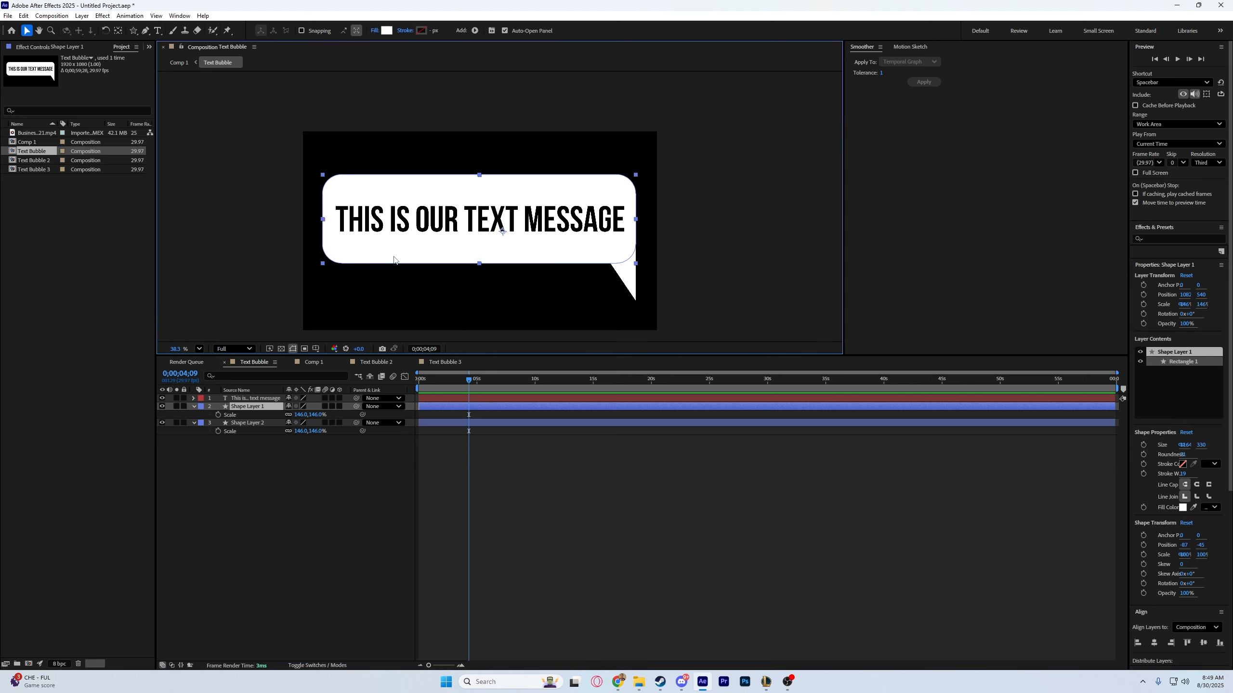
pyautogui.keyDown('shift'); pyautogui.click(632, 272); pyautogui.keyUp('shift')
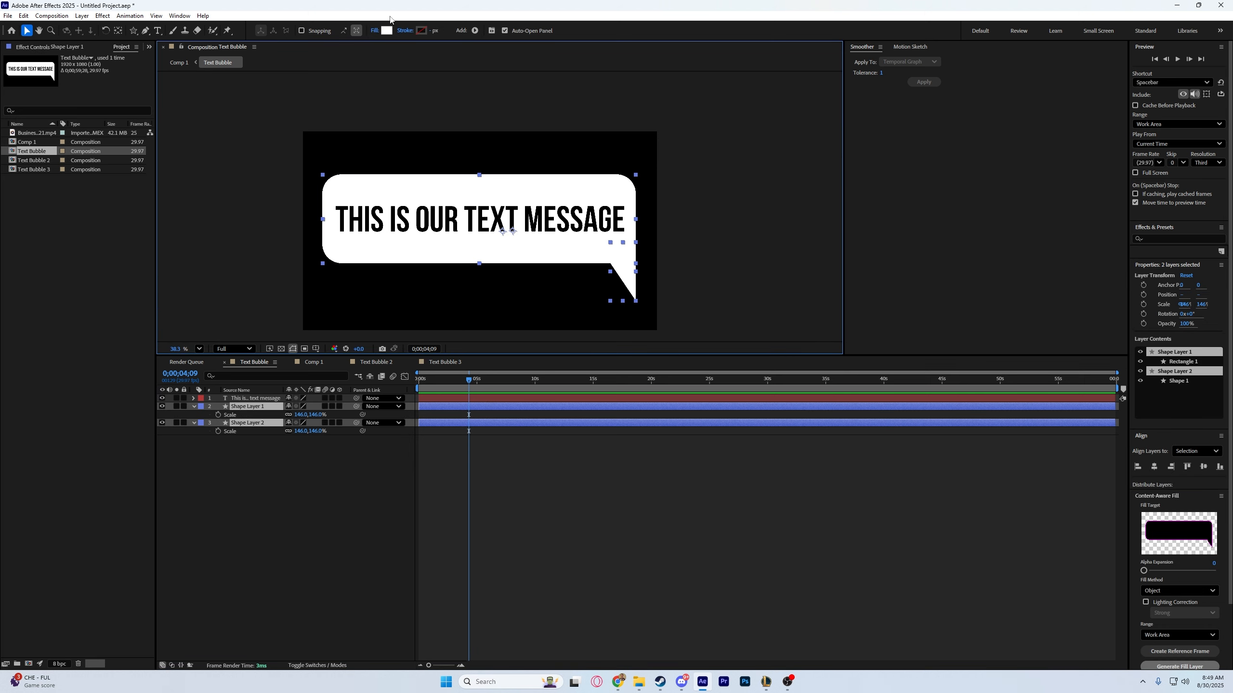
pyautogui.click(385, 31)
pyautogui.moveTo(640, 289)
pyautogui.mouseDown()
pyautogui.moveTo(649, 338)
pyautogui.moveTo(626, 318)
pyautogui.moveTo(646, 295)
pyautogui.mouseUp()
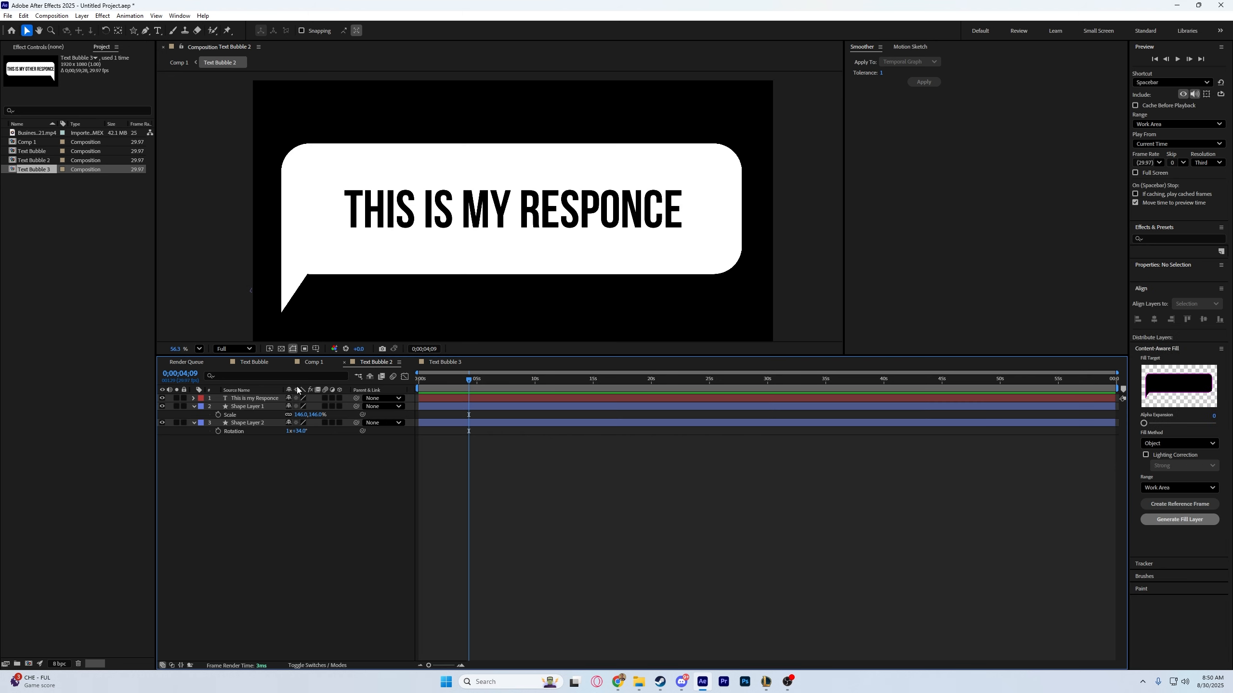
# Change the fill of the bubble and tail in Text Bubble 2 to green.
pyautogui.click(399, 267)
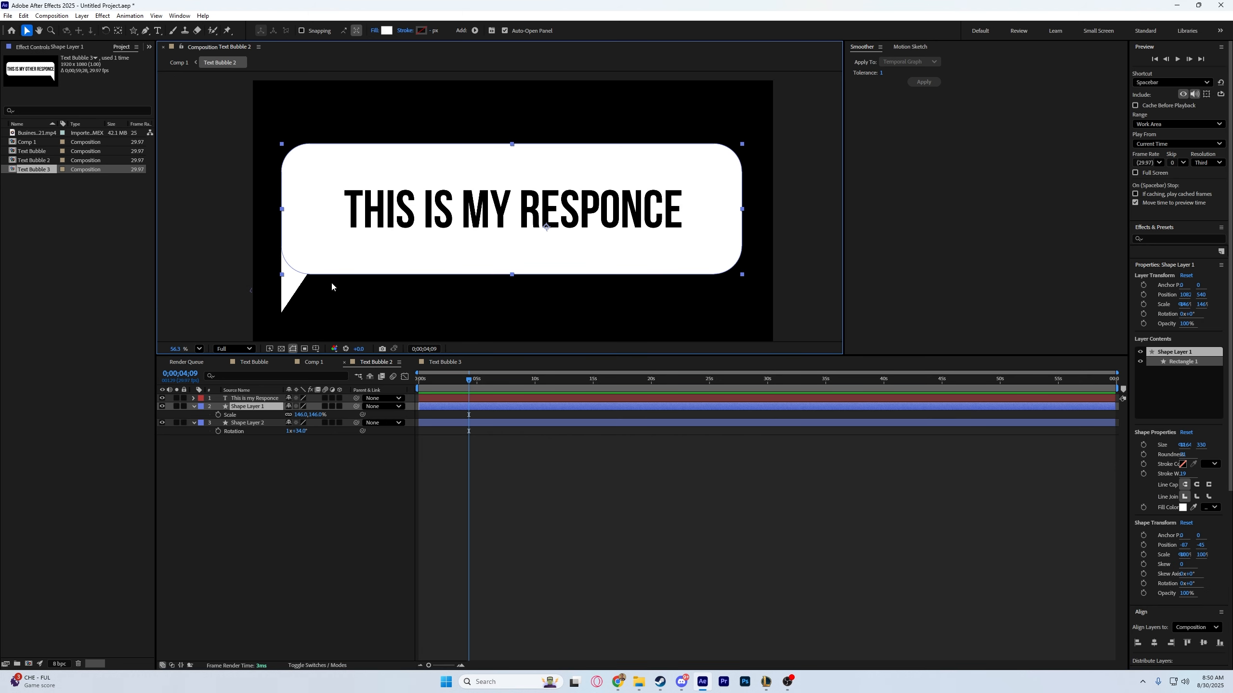
pyautogui.keyDown('shift'); pyautogui.click(290, 296); pyautogui.keyUp('shift')
pyautogui.click(386, 31)
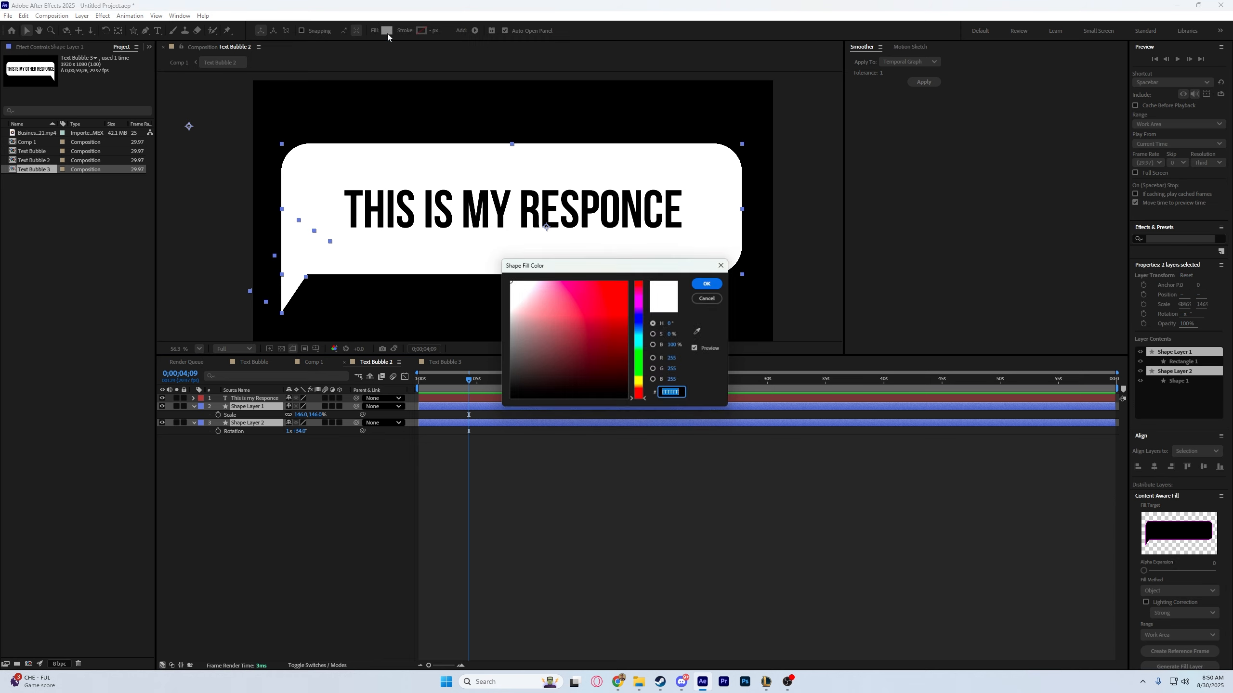
pyautogui.click(644, 360)
pyautogui.moveTo(625, 341)
pyautogui.mouseDown()
pyautogui.moveTo(630, 293)
pyautogui.moveTo(605, 342)
pyautogui.moveTo(659, 293)
pyautogui.mouseUp()
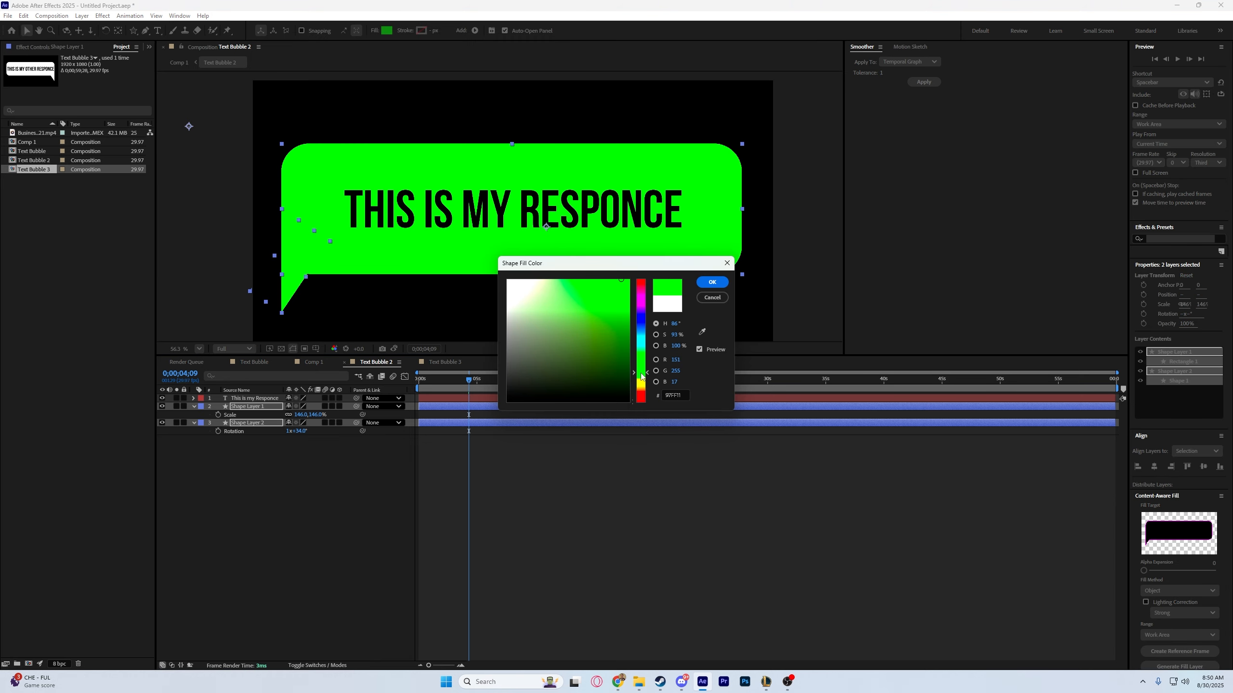
pyautogui.click(706, 284)
# Fill the bubble and tail in Text Bubble 3 with the first bubble's blue, and play back Comp 1.
pyautogui.click(441, 363)
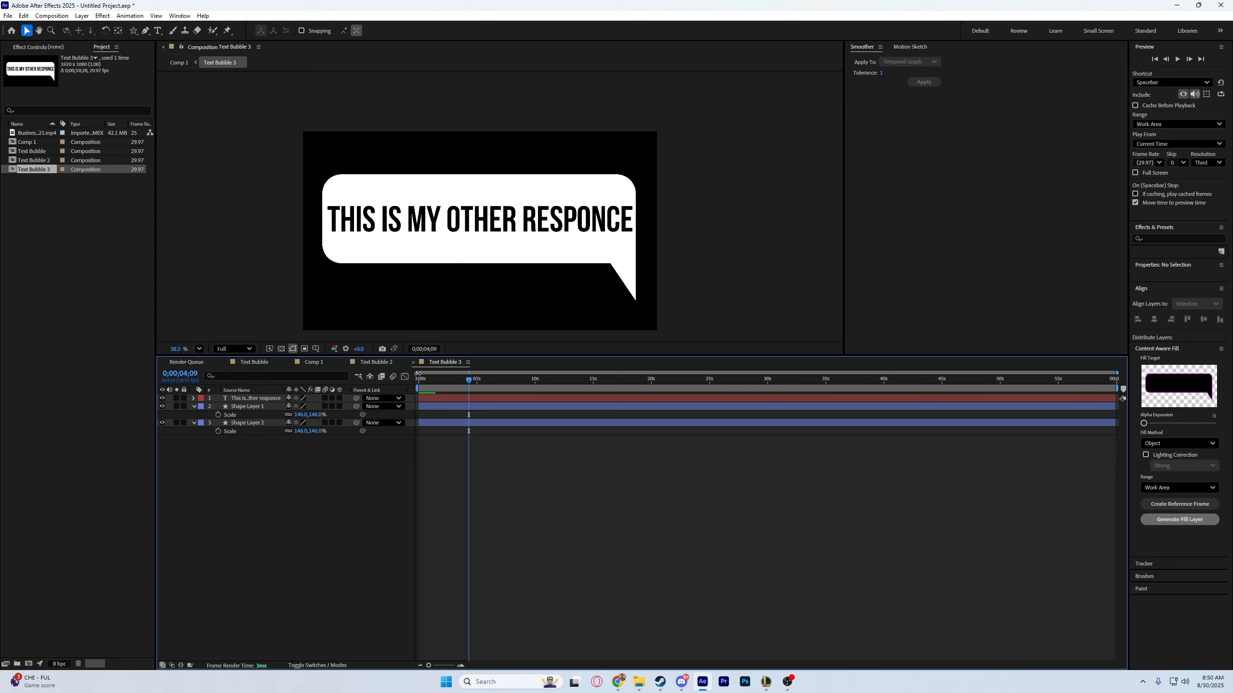
pyautogui.click(443, 256)
pyautogui.keyDown('shift'); pyautogui.click(629, 282); pyautogui.keyUp('shift')
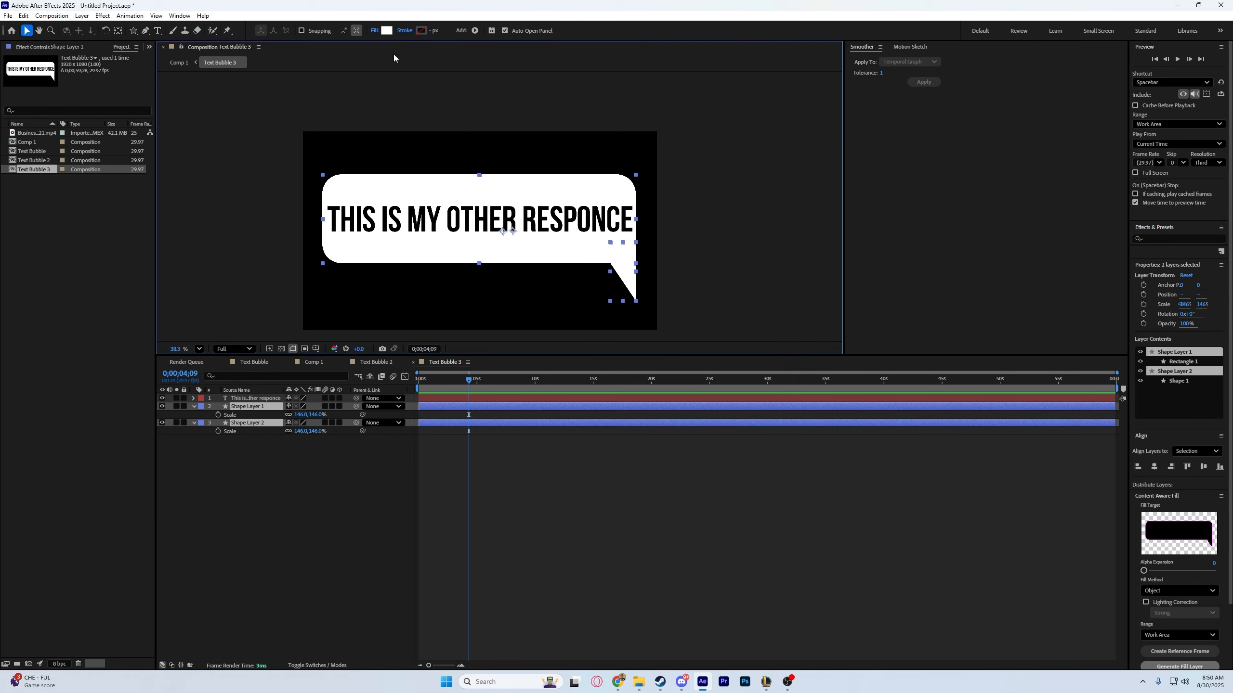
pyautogui.click(391, 32)
pyautogui.doubleClick(673, 394)
pyautogui.hotkey('ctrl', 'v')
pyautogui.click(714, 284)
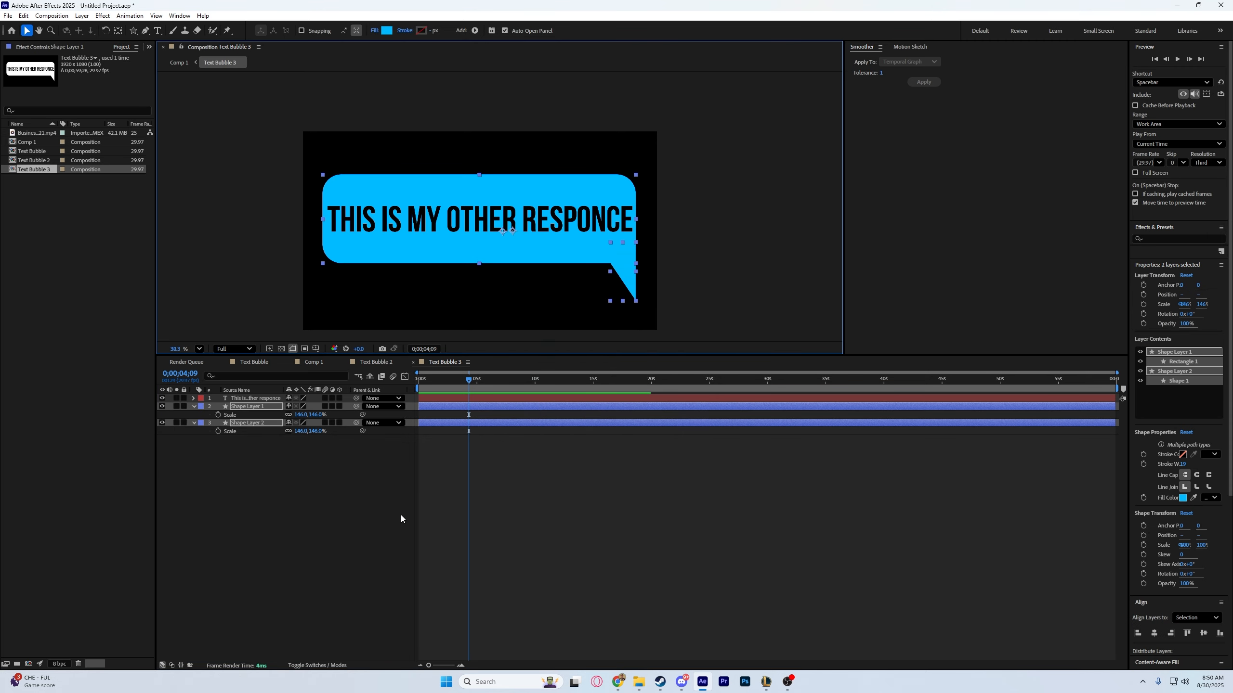
pyautogui.click(313, 362)
pyautogui.press('space')
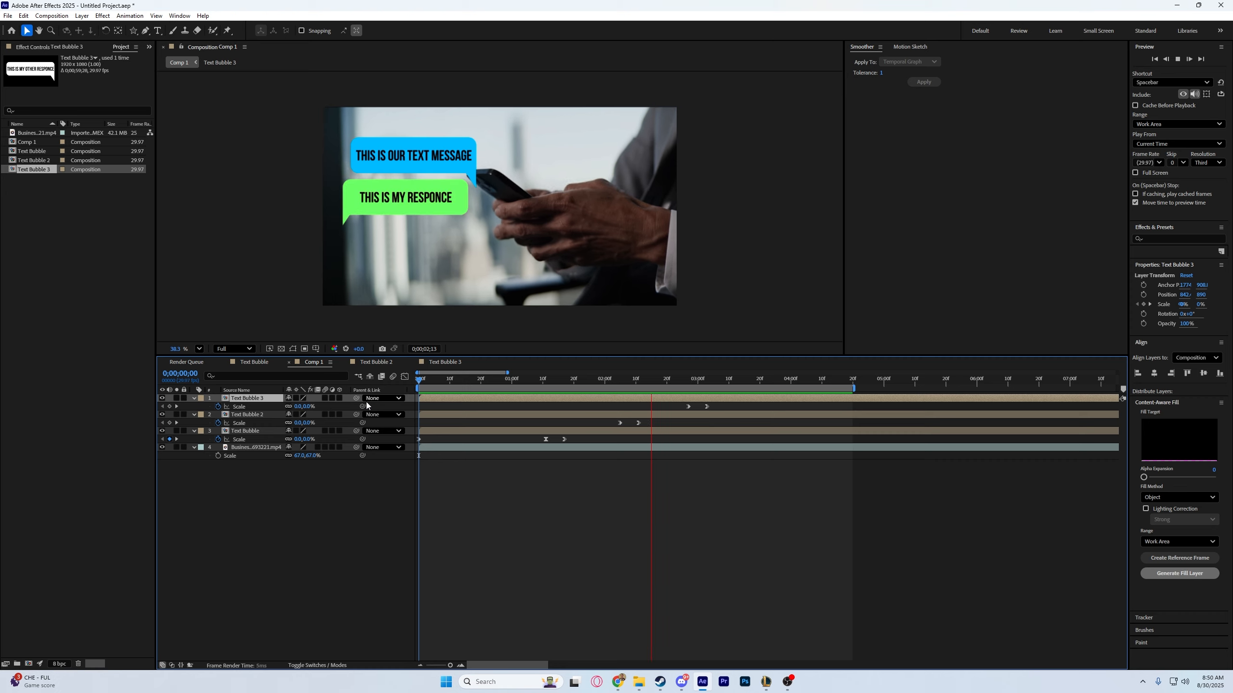